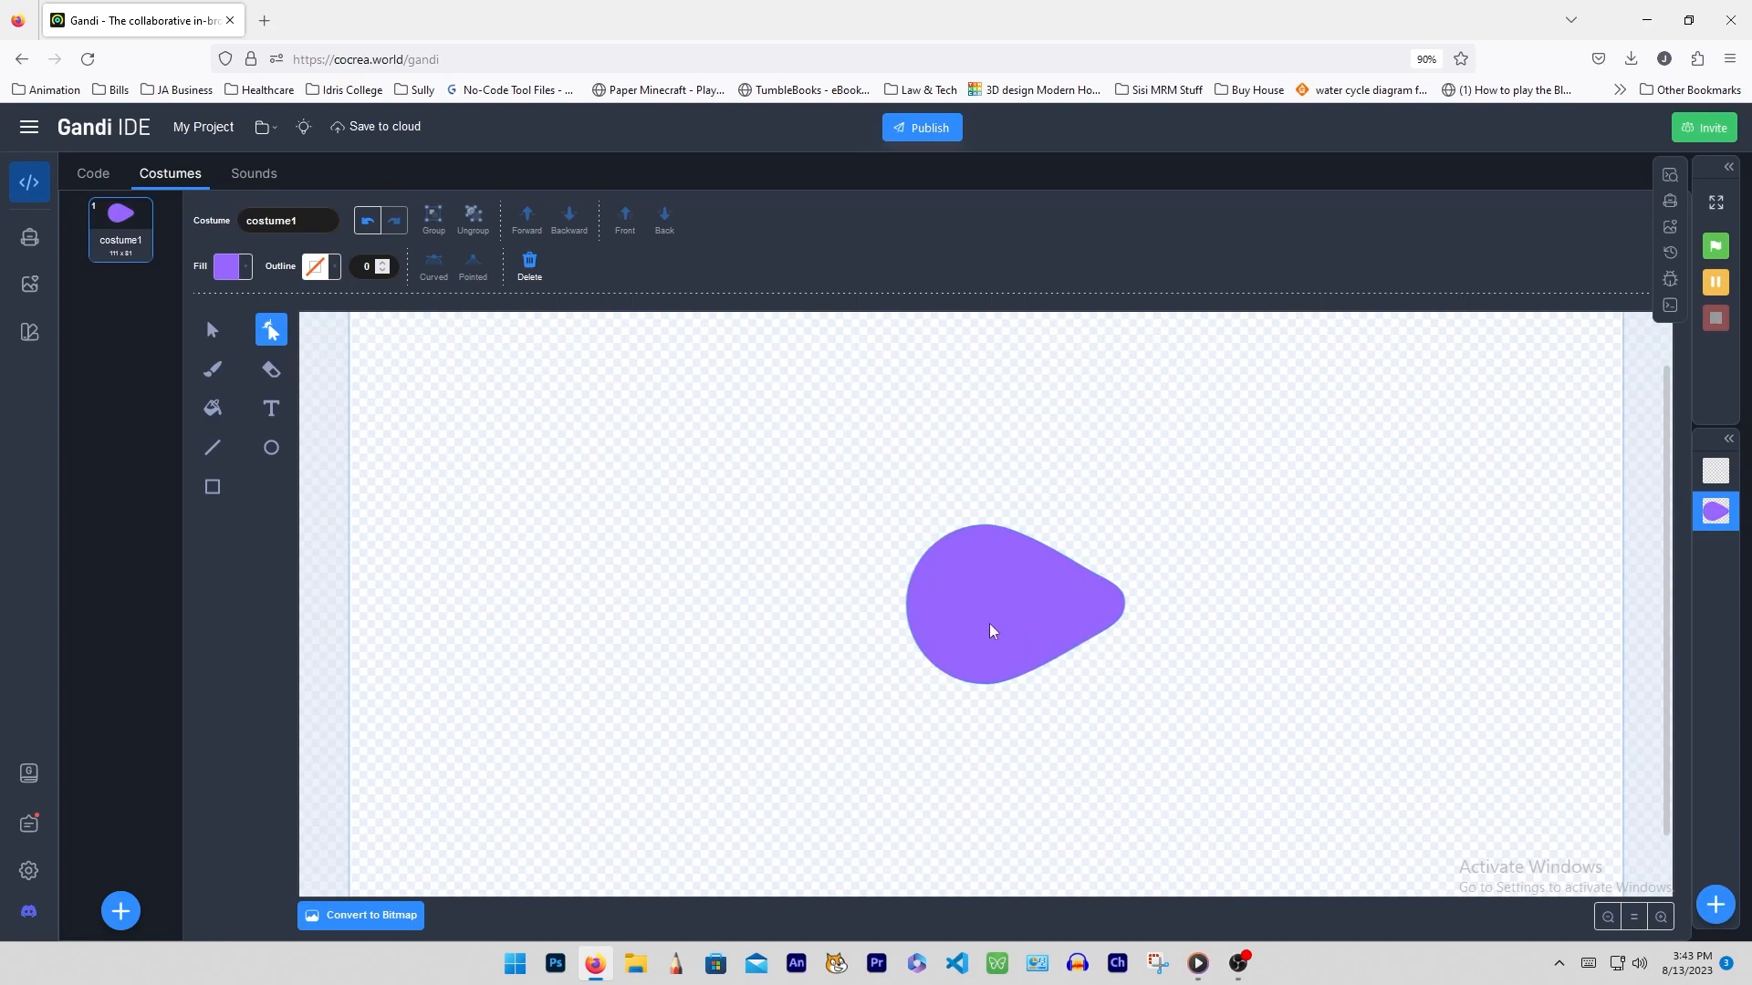
# - Reshape the purple body by pulling its blunt end outward and moving its upper and lower curve points inward to slim it
pyautogui.click(913, 602)
pyautogui.moveTo(909, 603)
pyautogui.mouseDown()
pyautogui.moveTo(862, 595)
pyautogui.moveTo(920, 622)
pyautogui.moveTo(903, 583)
pyautogui.moveTo(885, 606)
pyautogui.mouseUp()
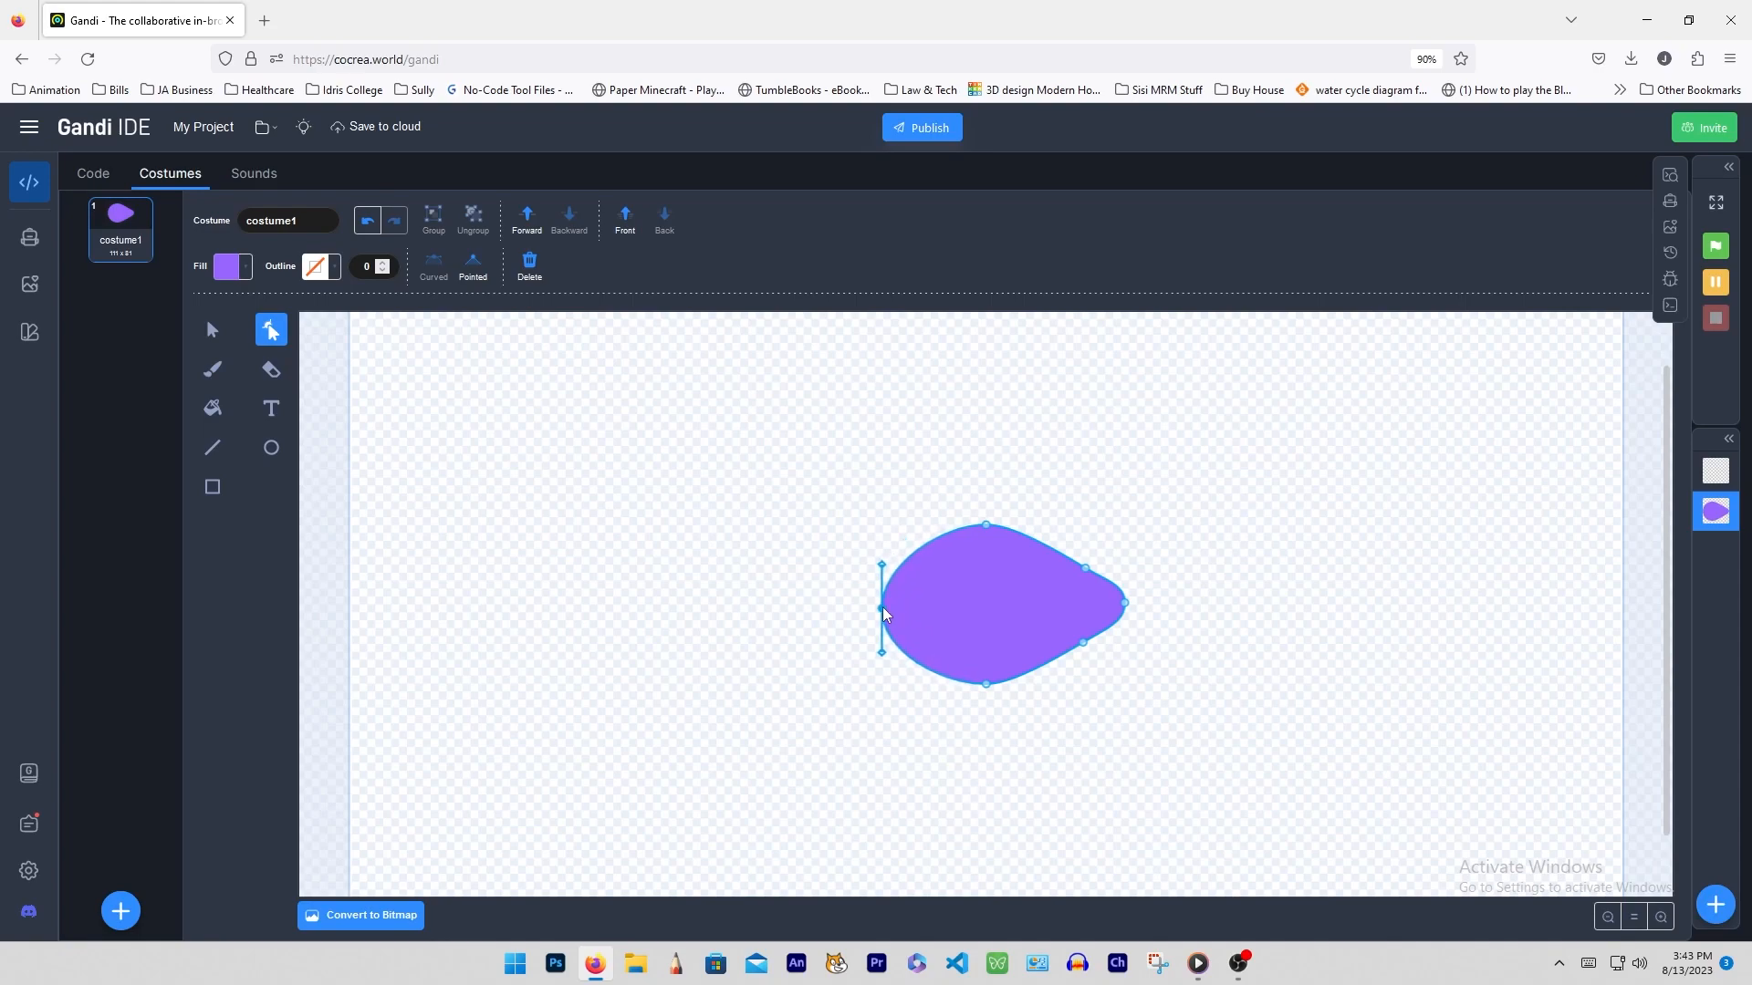
pyautogui.click(987, 526)
pyautogui.click(1131, 501)
pyautogui.click(994, 581)
pyautogui.moveTo(987, 527); pyautogui.dragTo(987, 542)
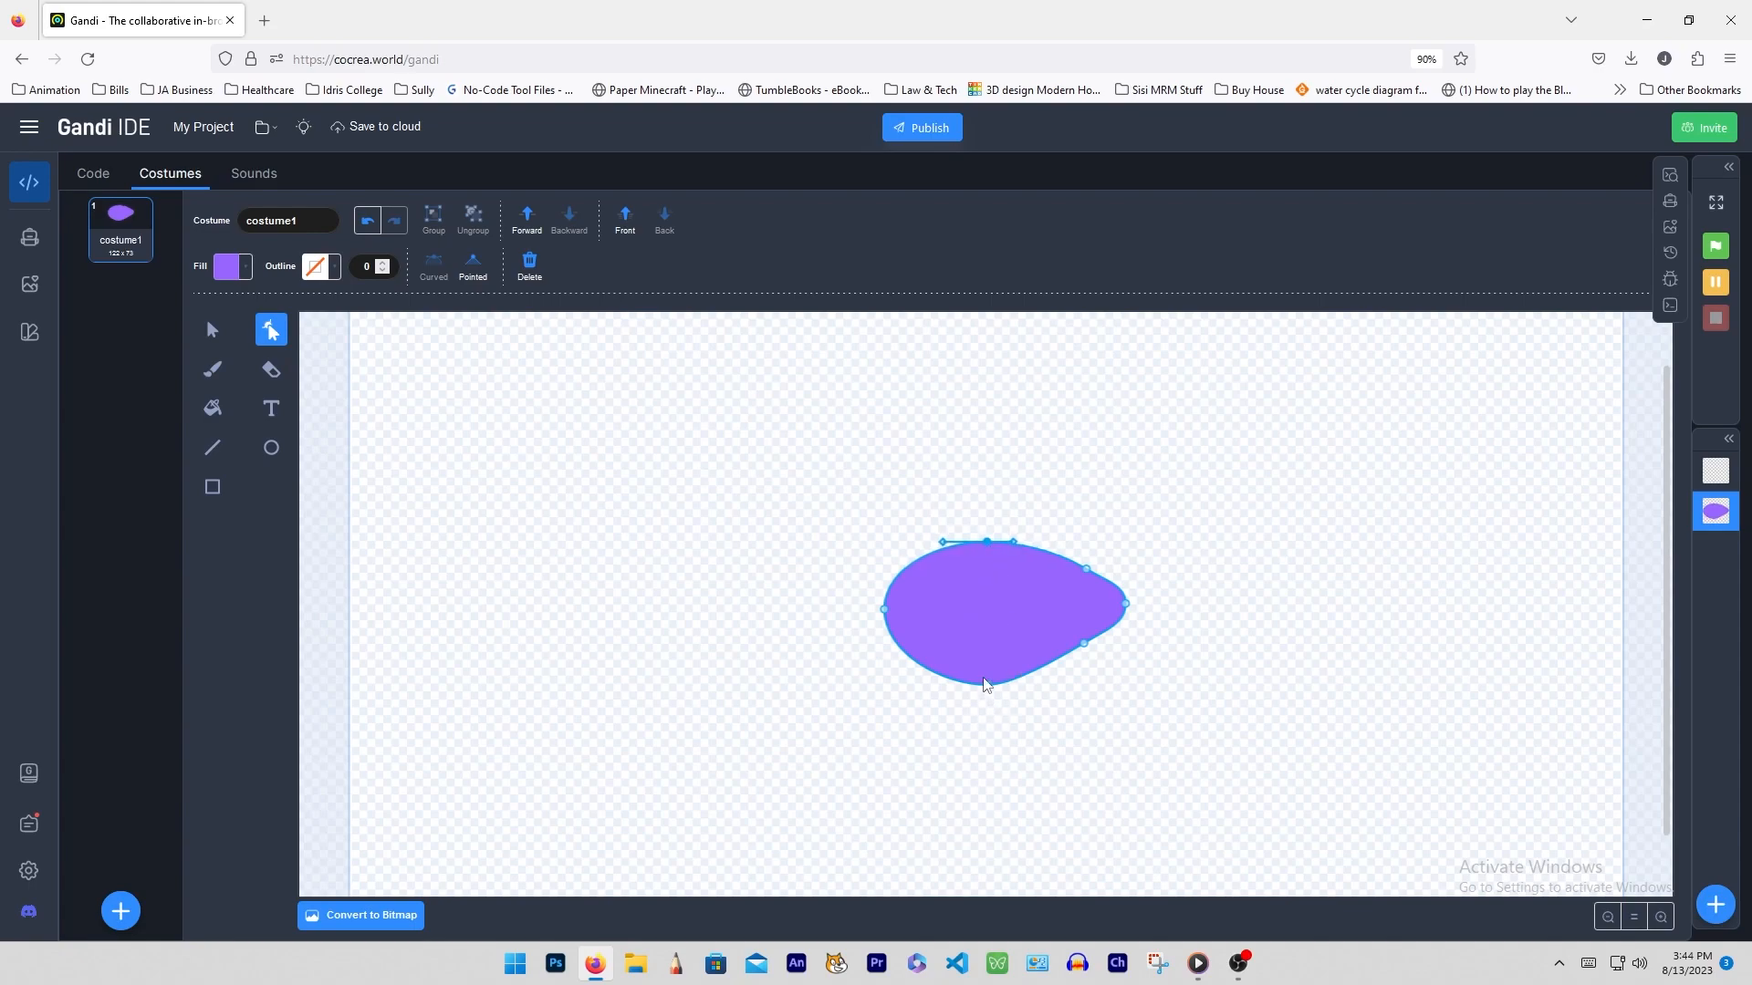
pyautogui.moveTo(987, 686); pyautogui.dragTo(982, 664)
pyautogui.click(1086, 712)
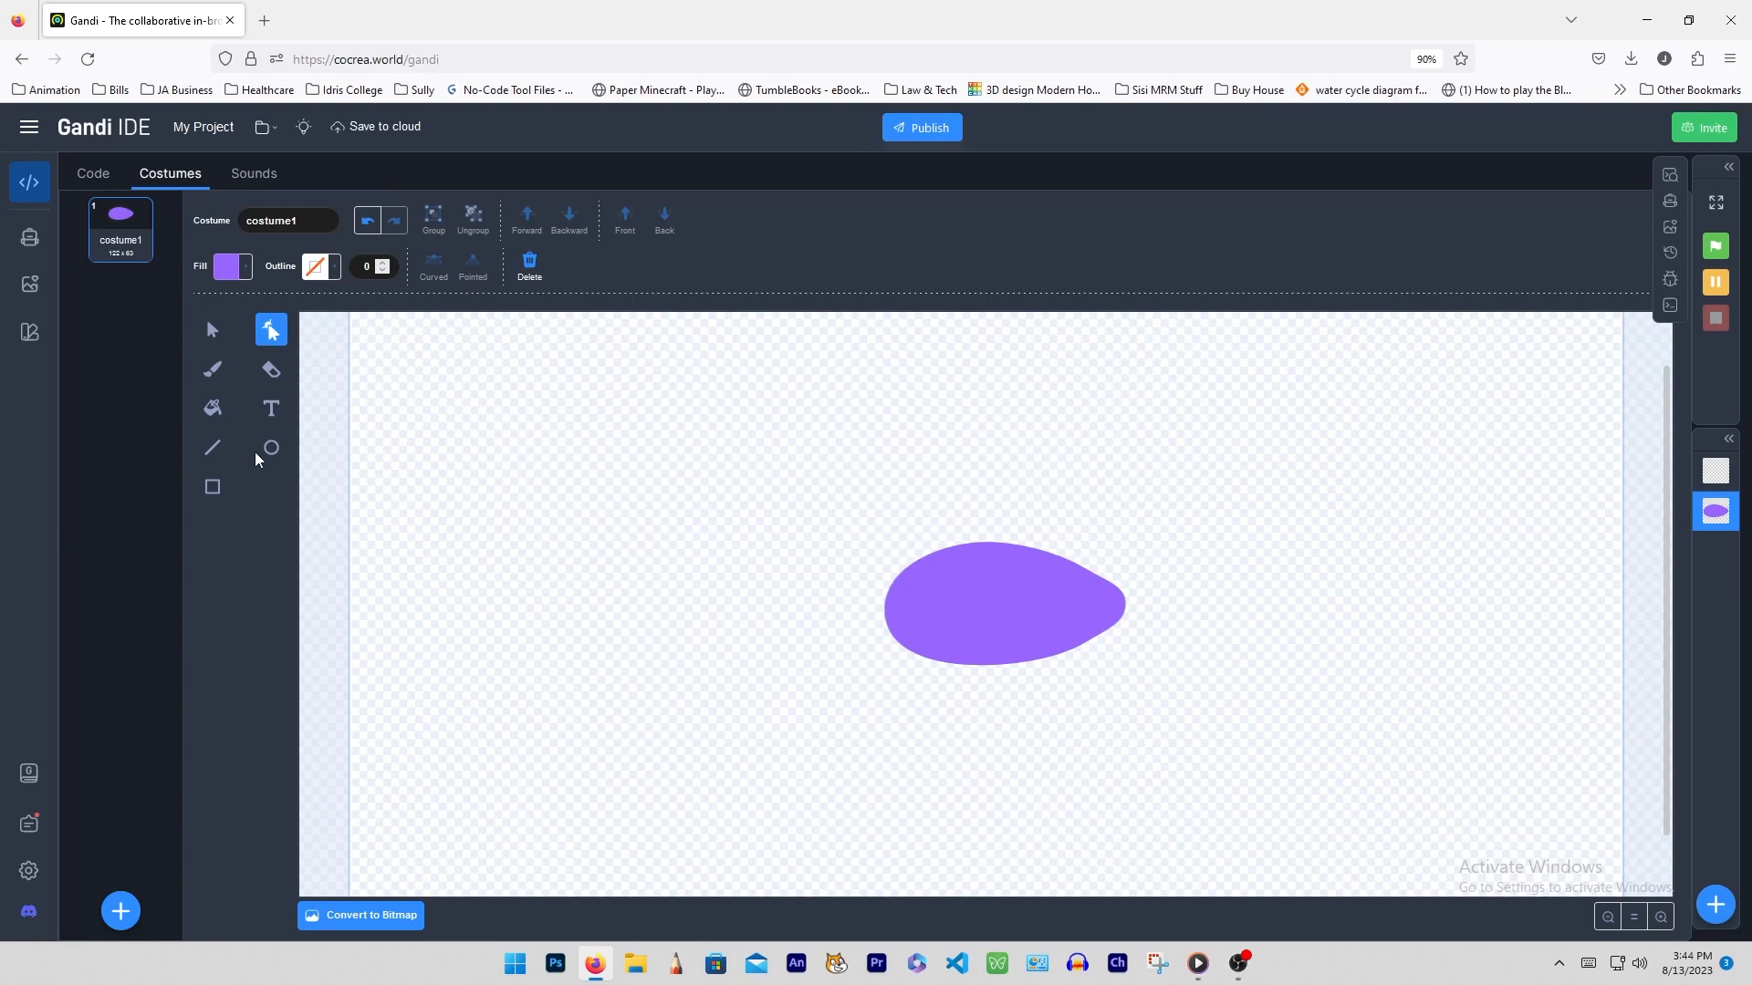
pyautogui.click(228, 267)
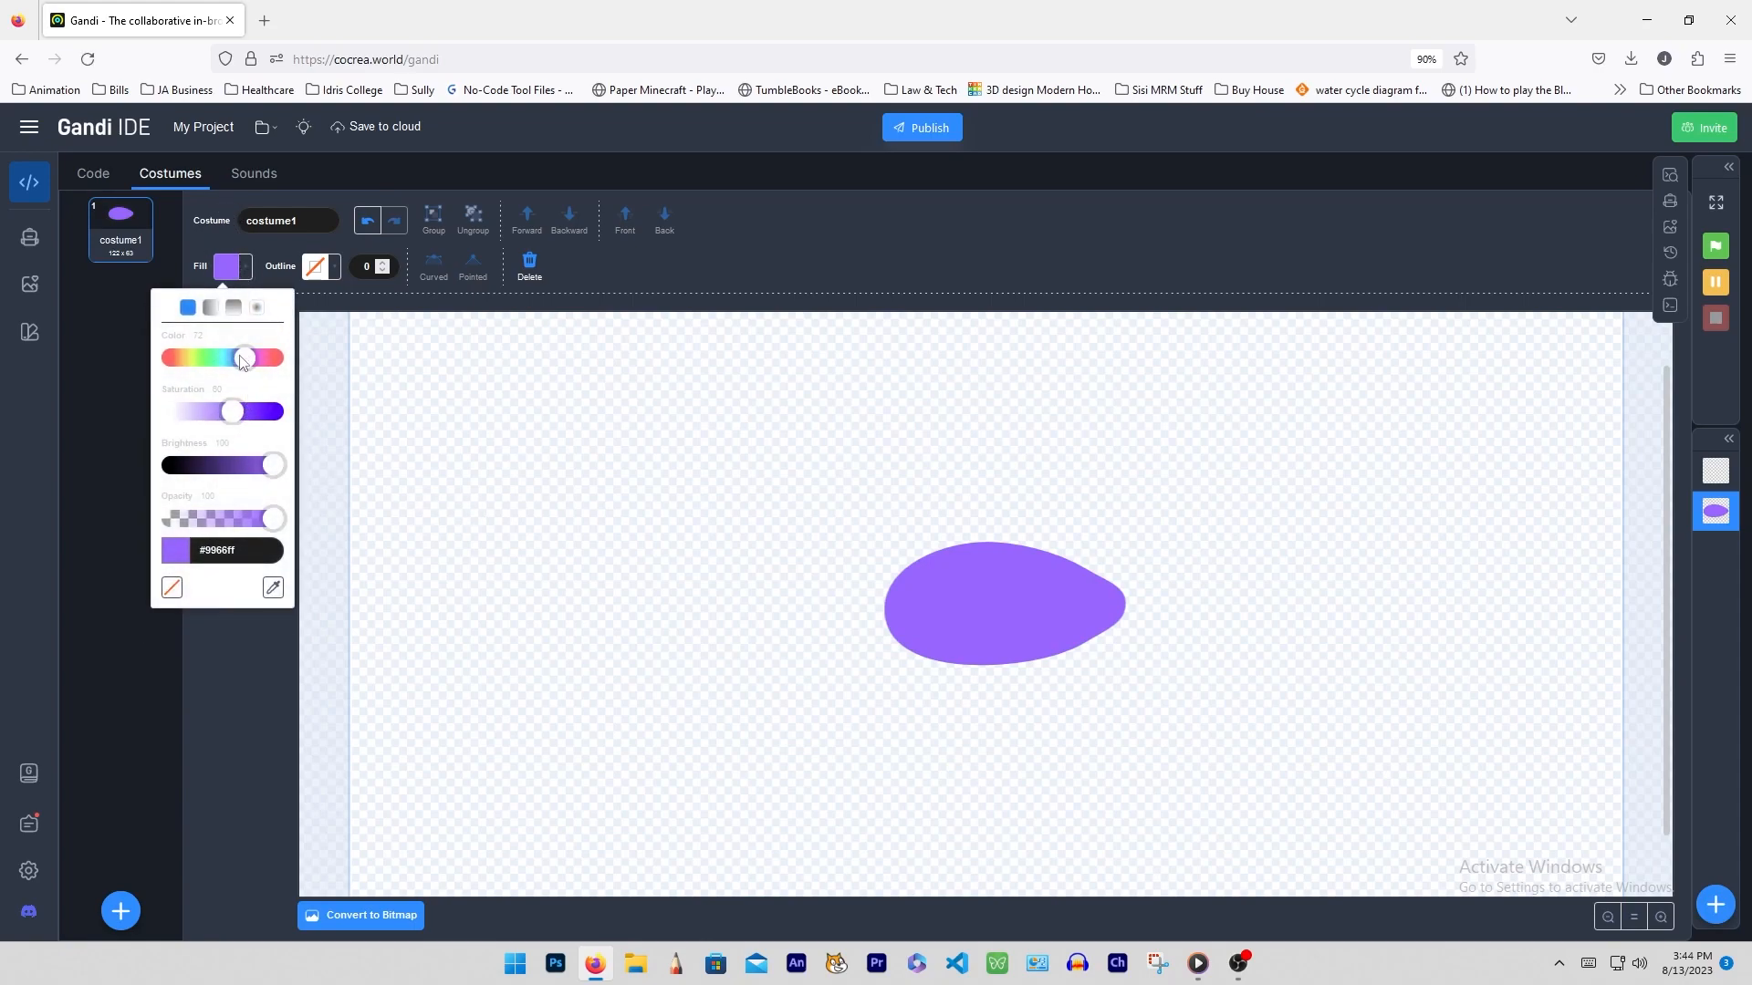
pyautogui.moveTo(235, 359); pyautogui.dragTo(175, 363)
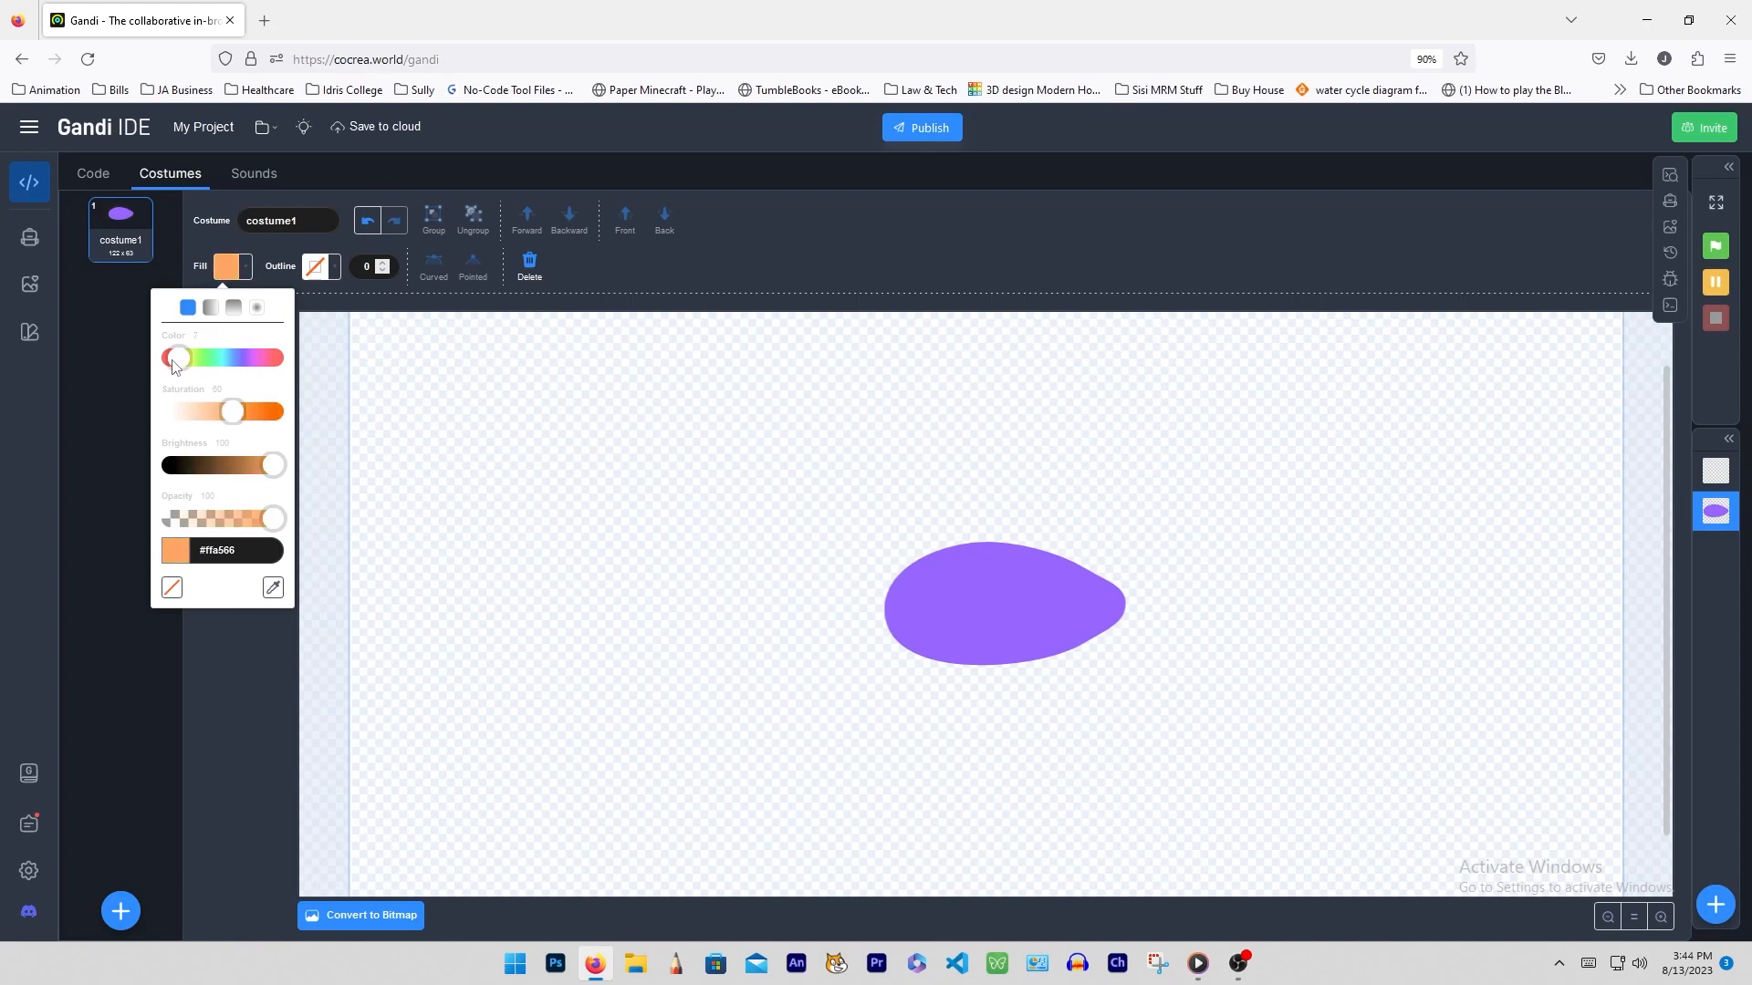
pyautogui.moveTo(176, 366); pyautogui.dragTo(187, 375)
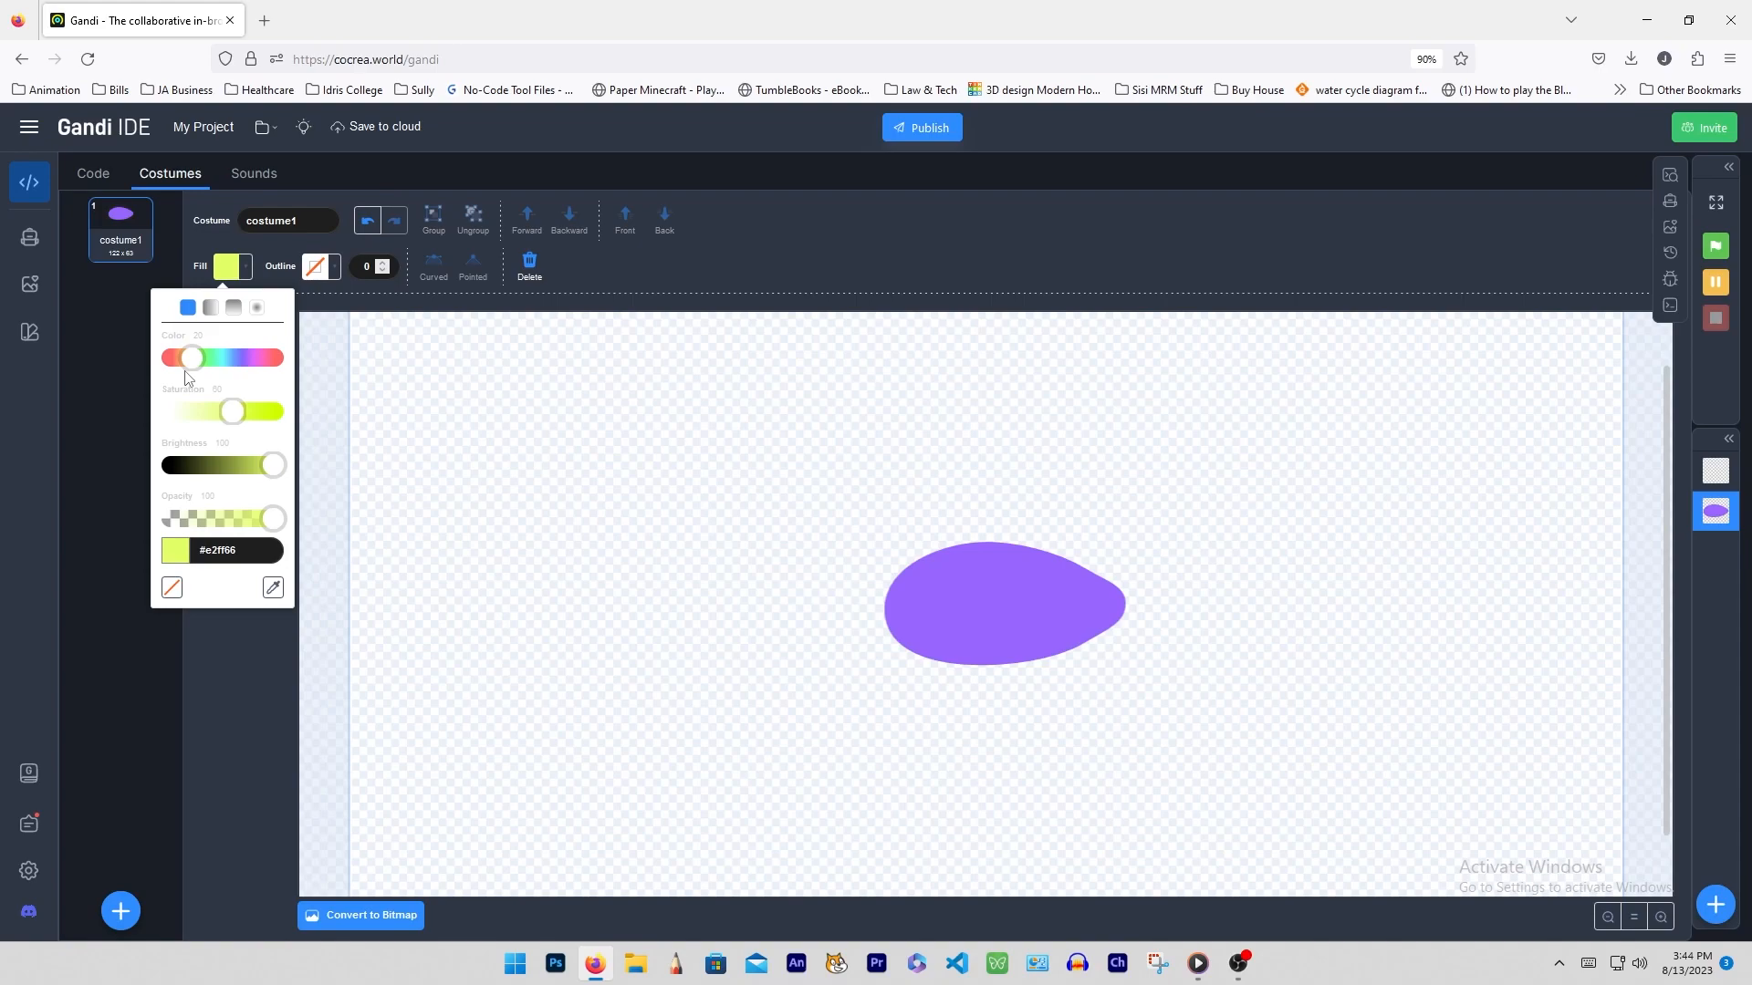
pyautogui.moveTo(187, 376)
pyautogui.mouseDown()
pyautogui.moveTo(256, 413)
pyautogui.moveTo(176, 384)
pyautogui.mouseUp()
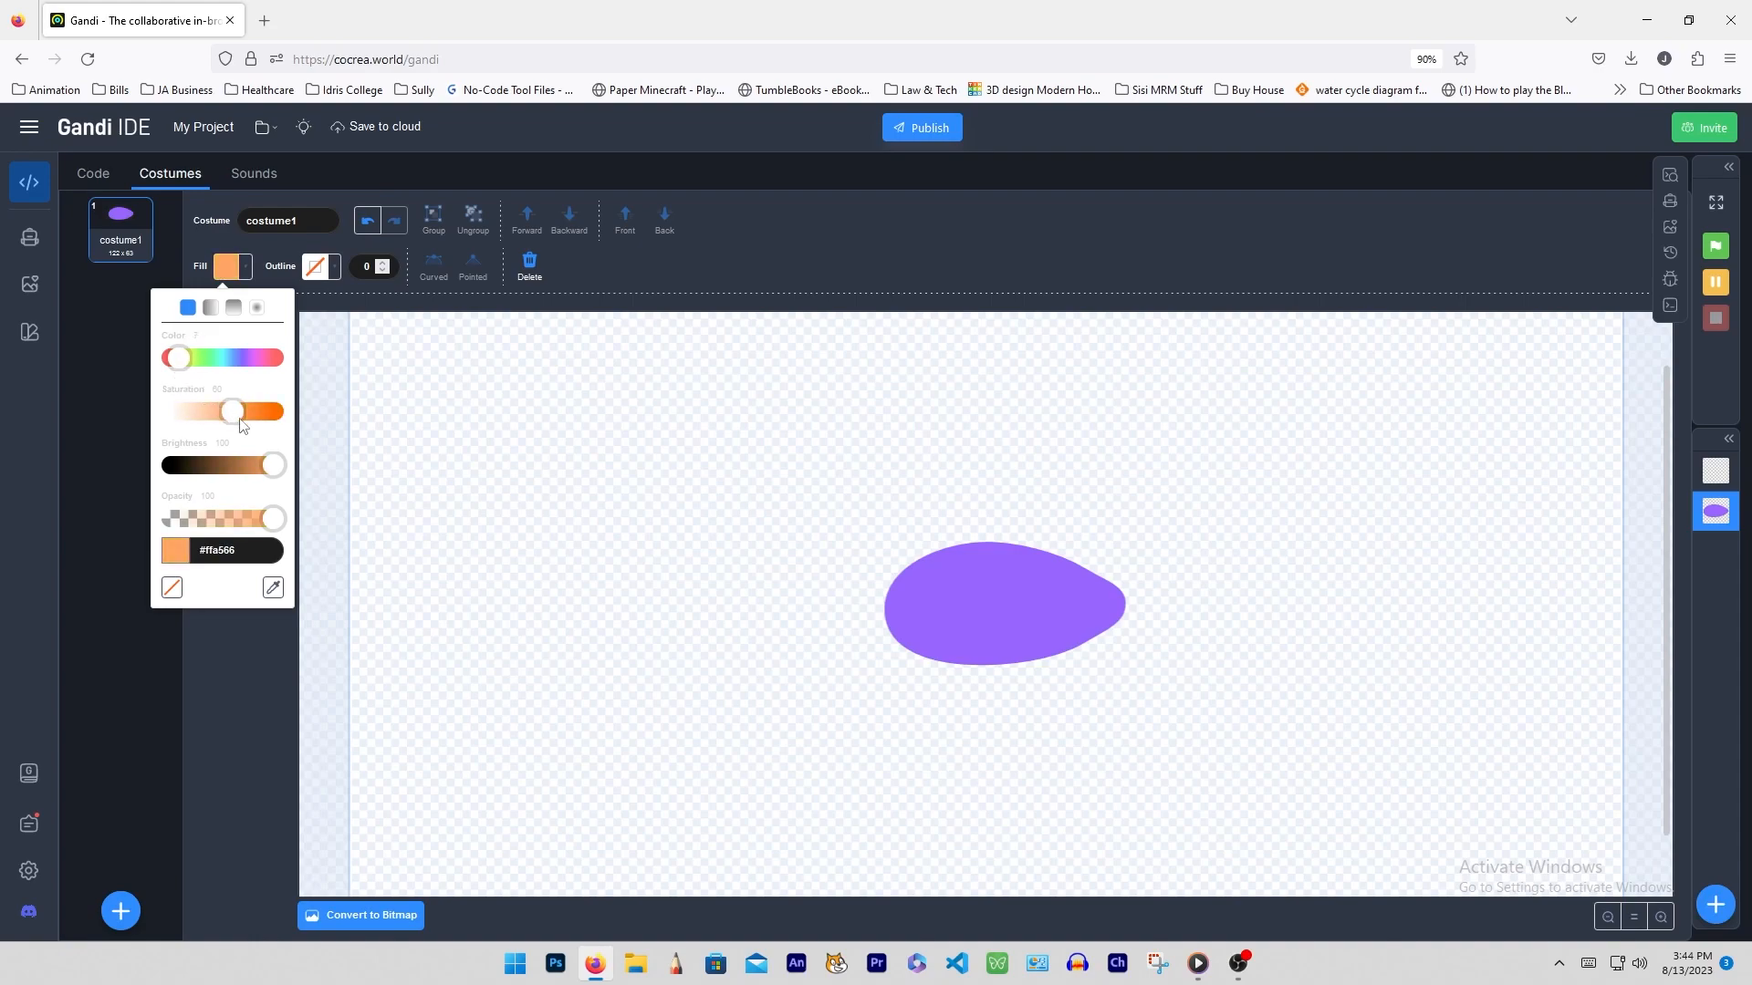
pyautogui.moveTo(273, 466); pyautogui.dragTo(240, 466)
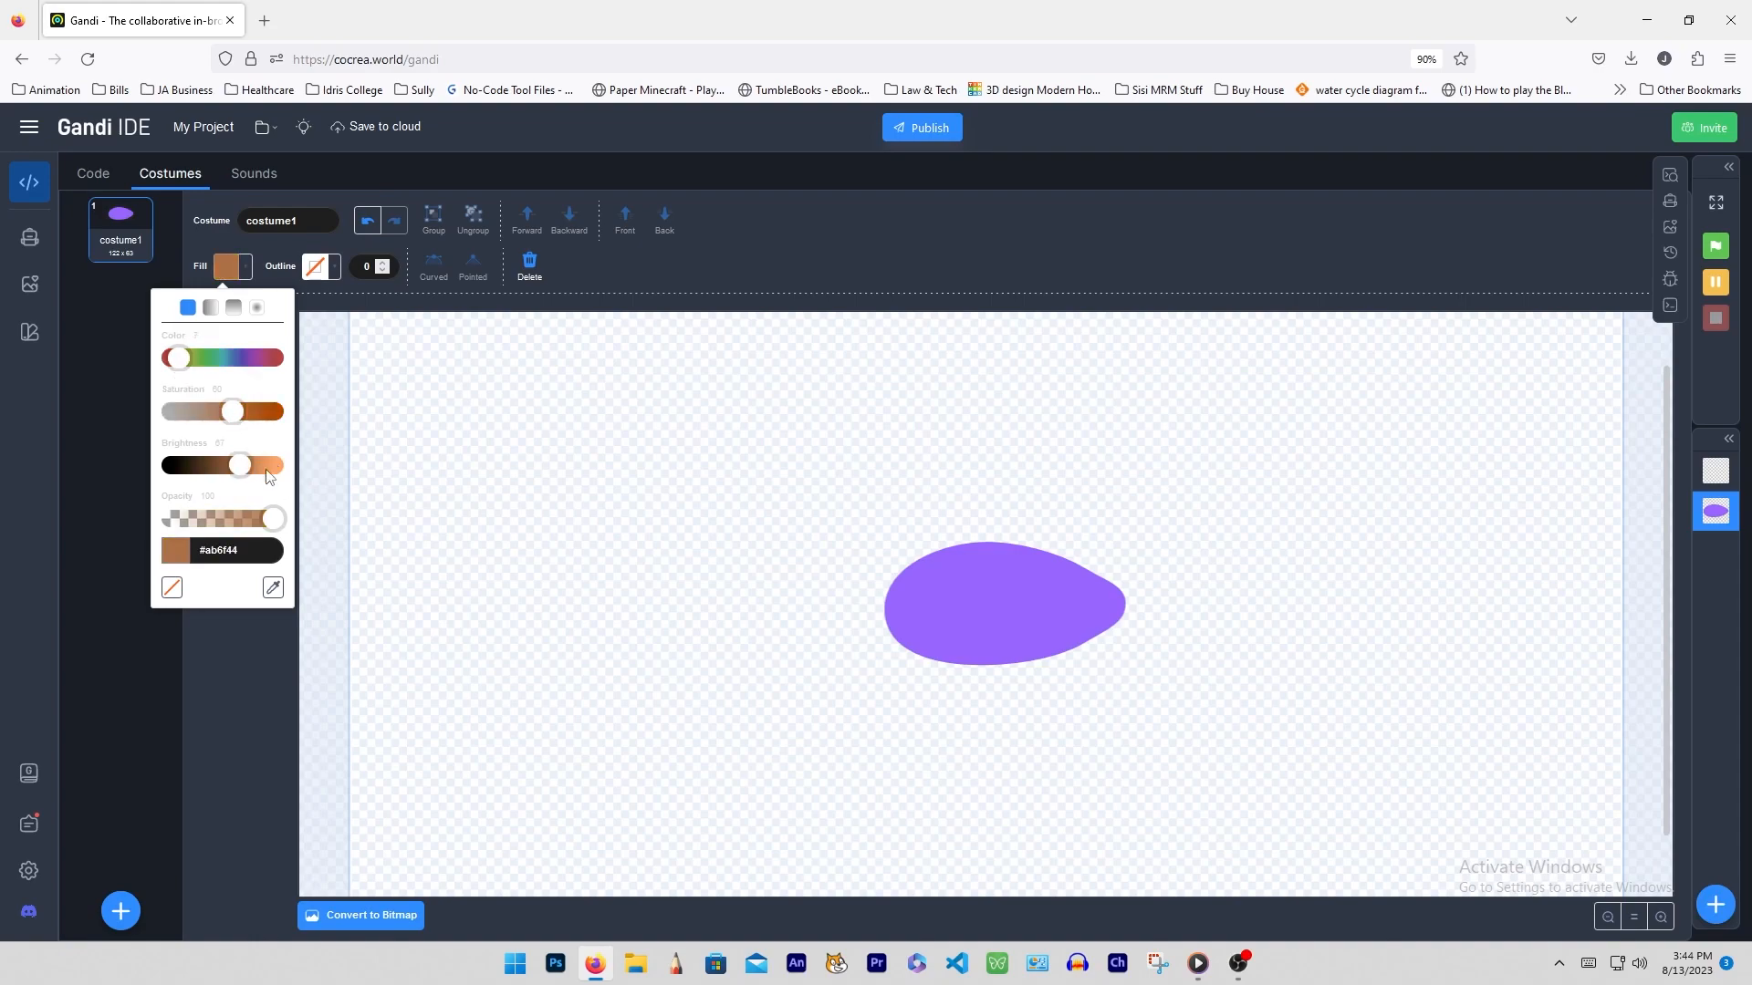
pyautogui.click(263, 673)
pyautogui.click(1016, 593)
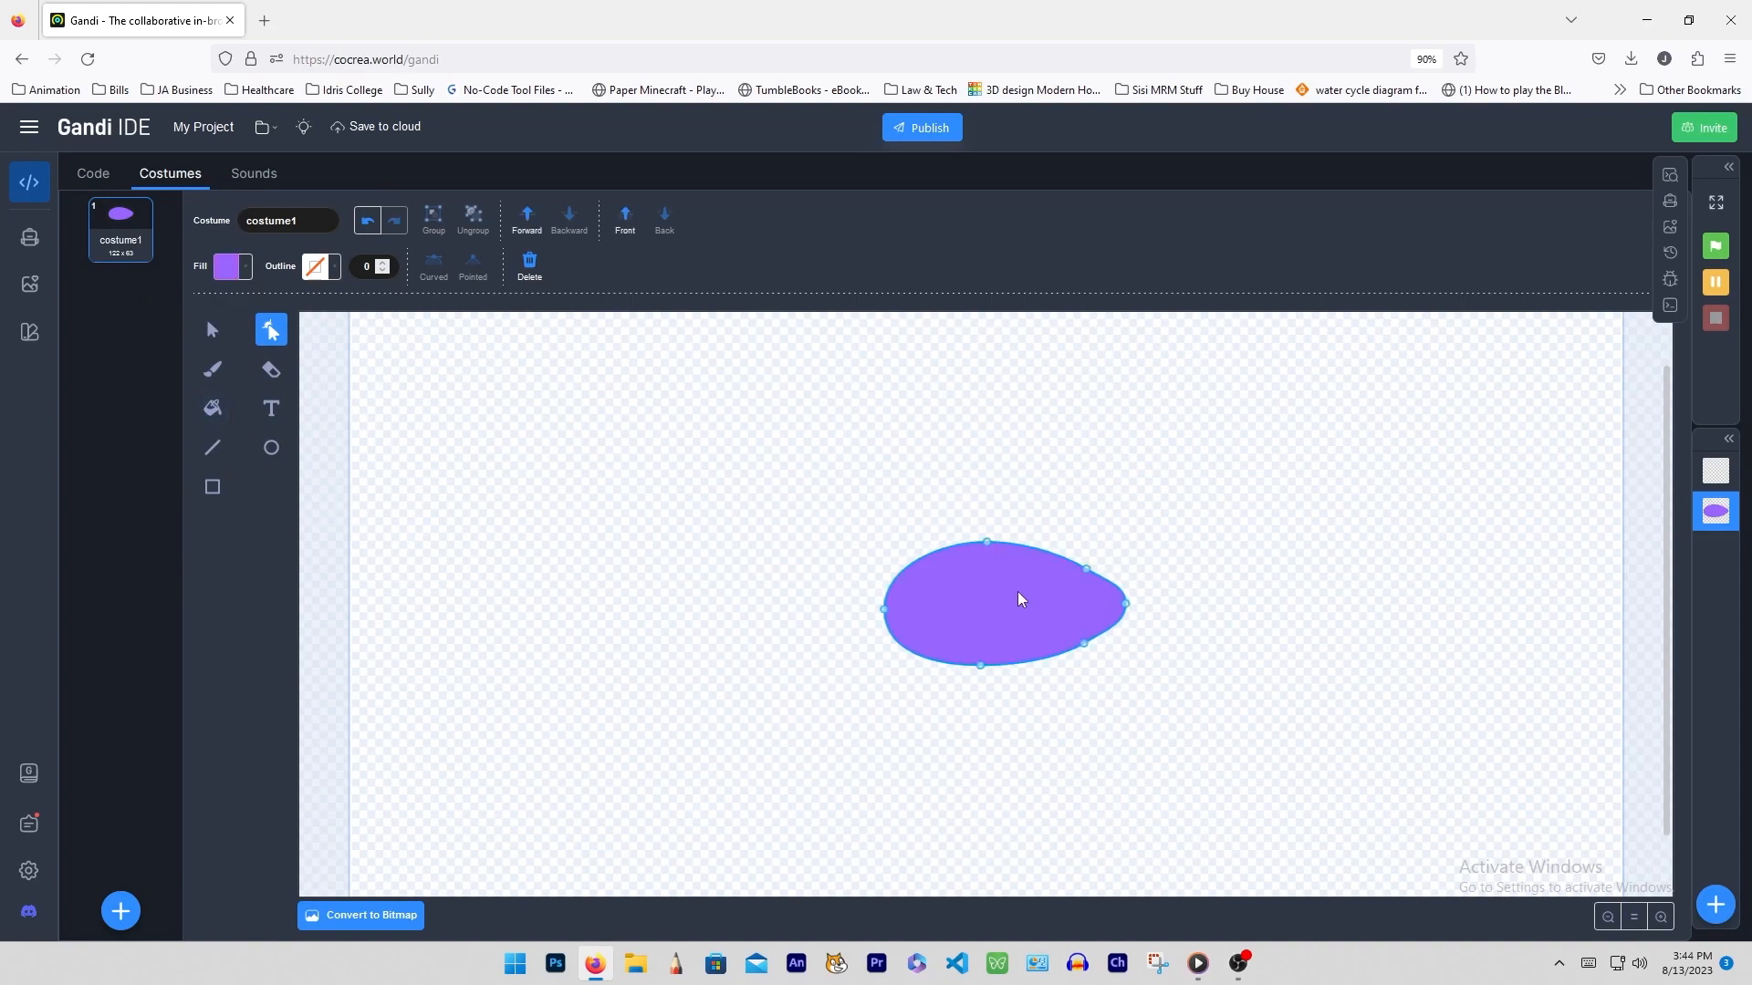
pyautogui.click(214, 418)
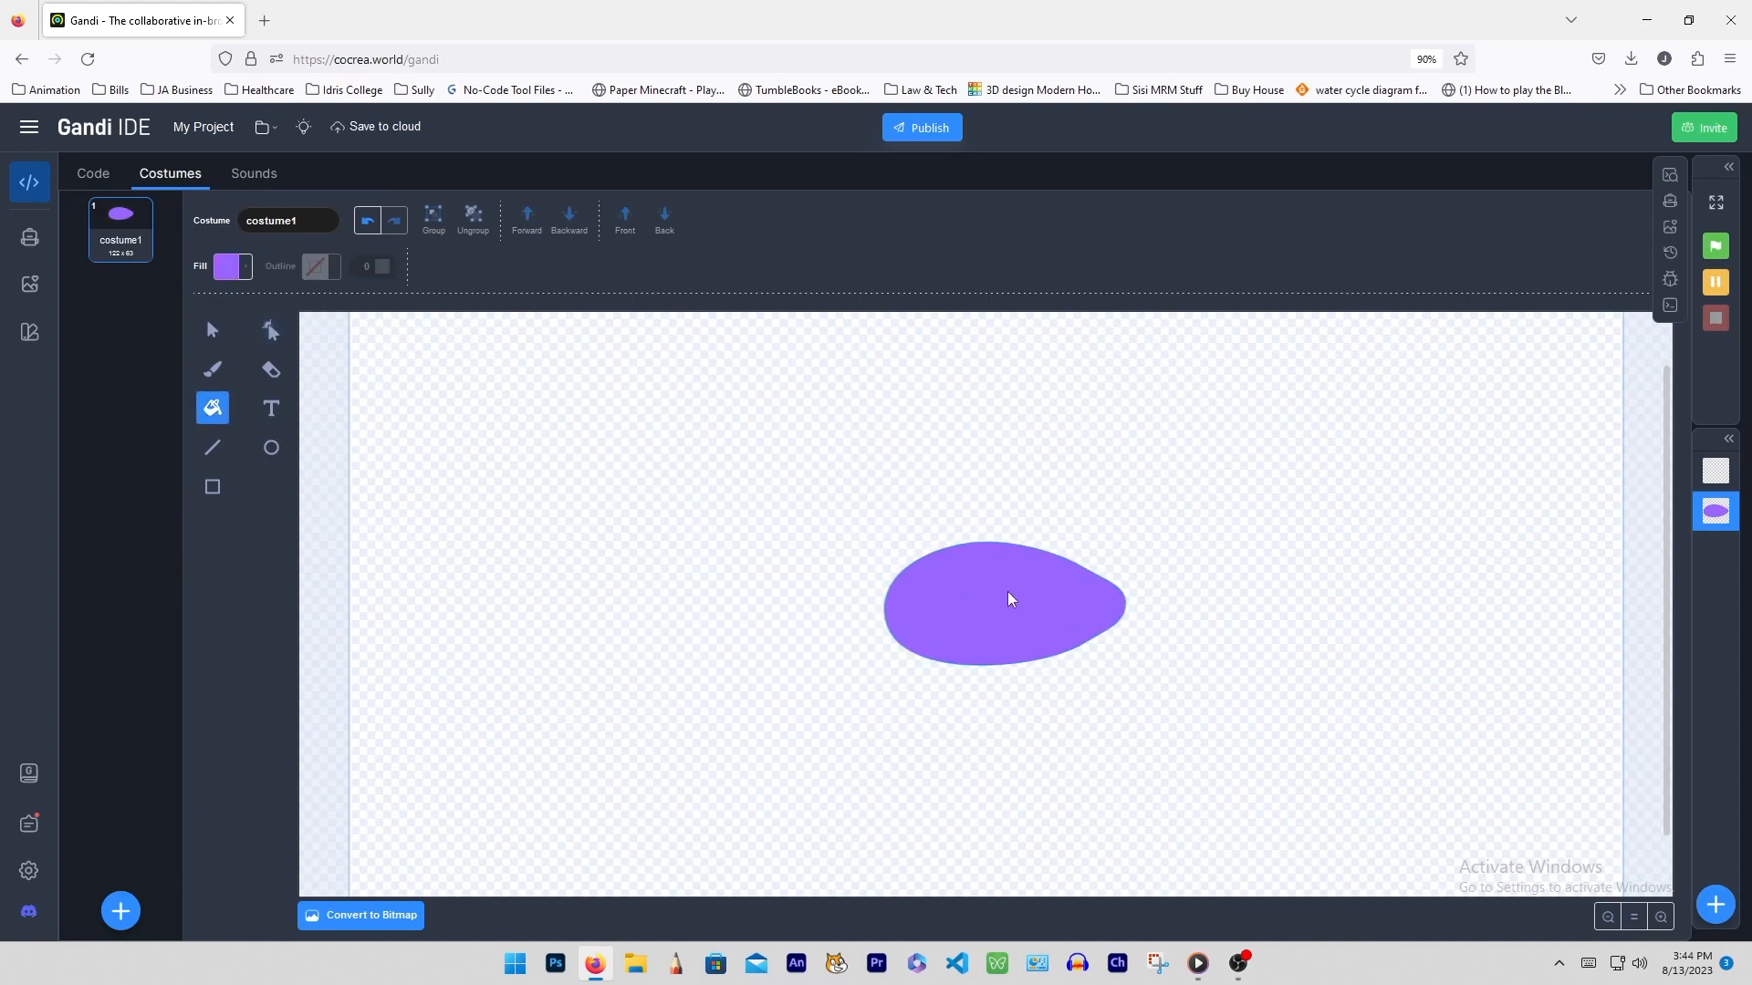
pyautogui.click(208, 325)
pyautogui.click(219, 415)
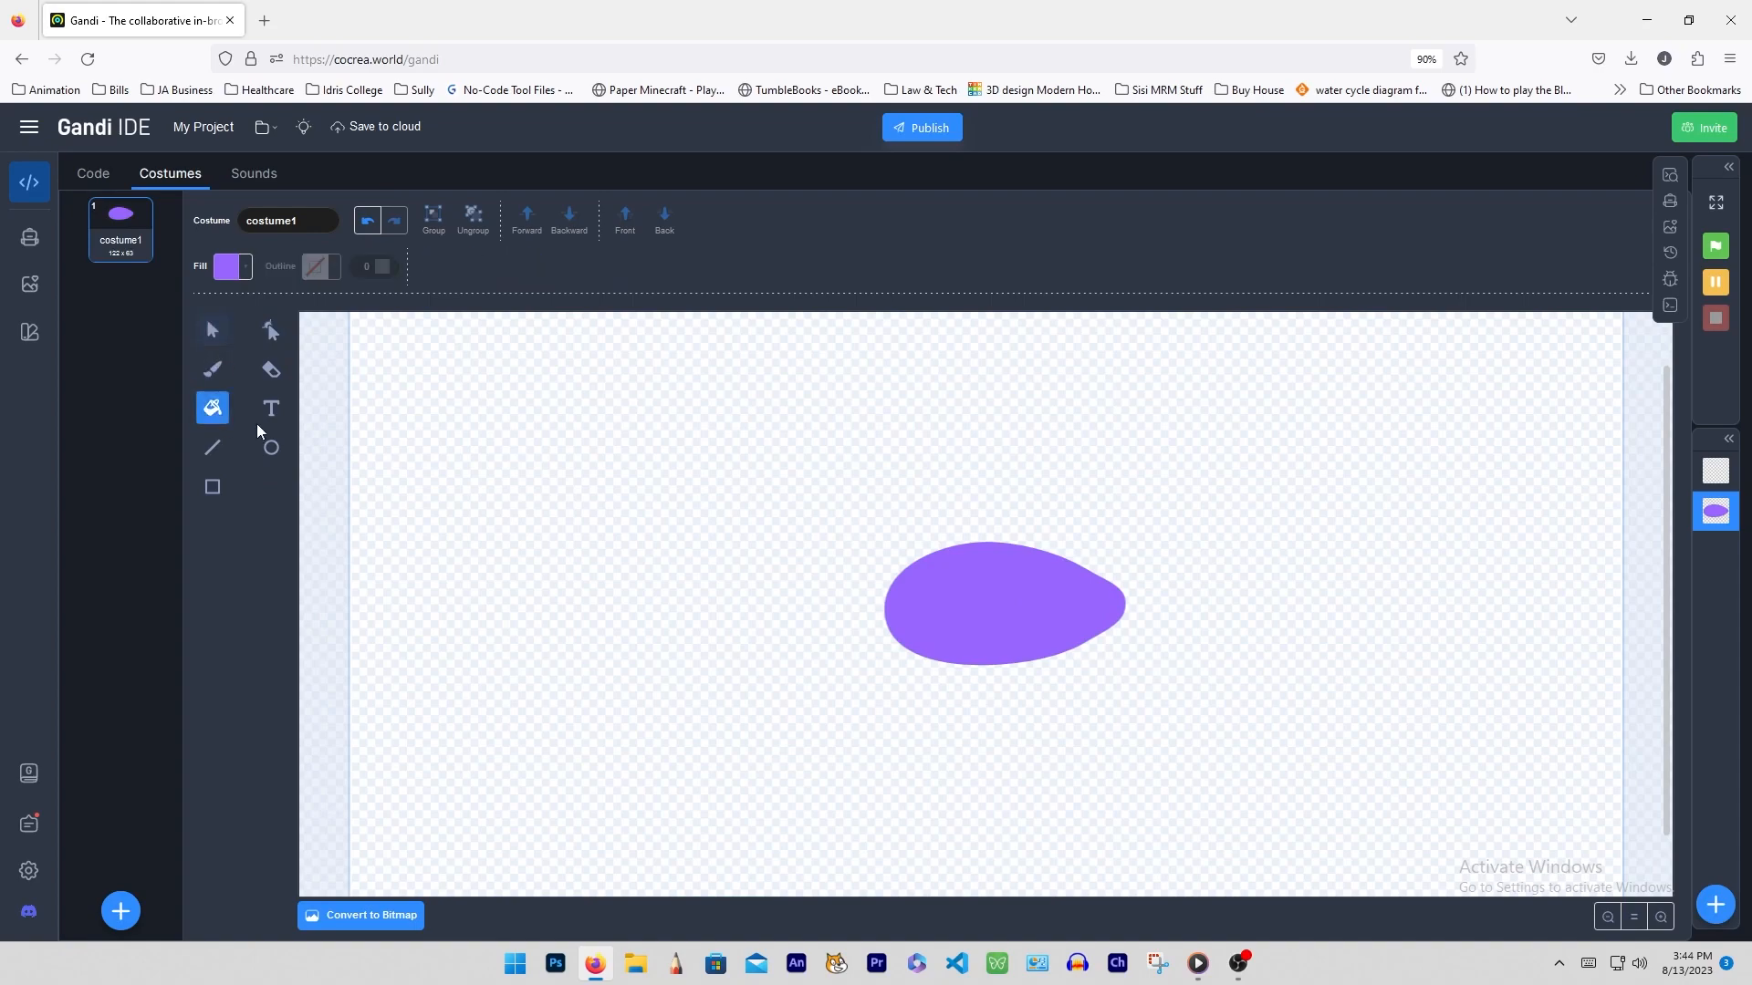
pyautogui.click(213, 330)
pyautogui.click(228, 266)
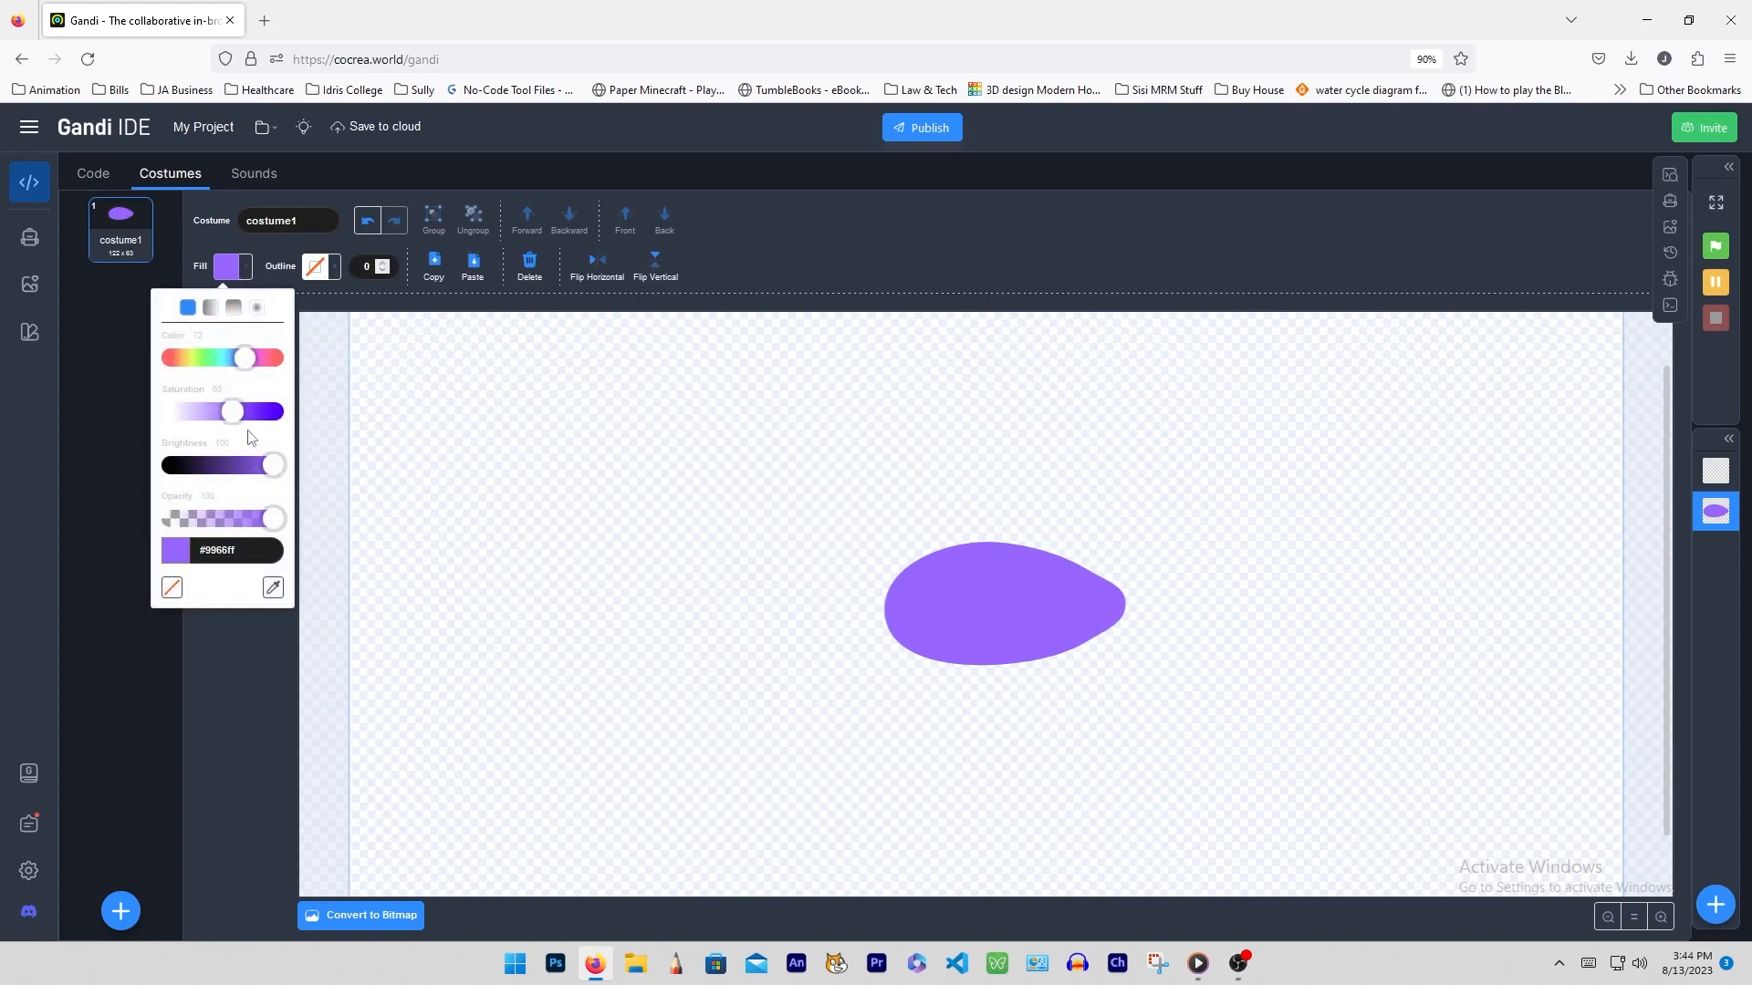
pyautogui.moveTo(244, 357); pyautogui.dragTo(178, 362)
pyautogui.moveTo(274, 467); pyautogui.dragTo(246, 479)
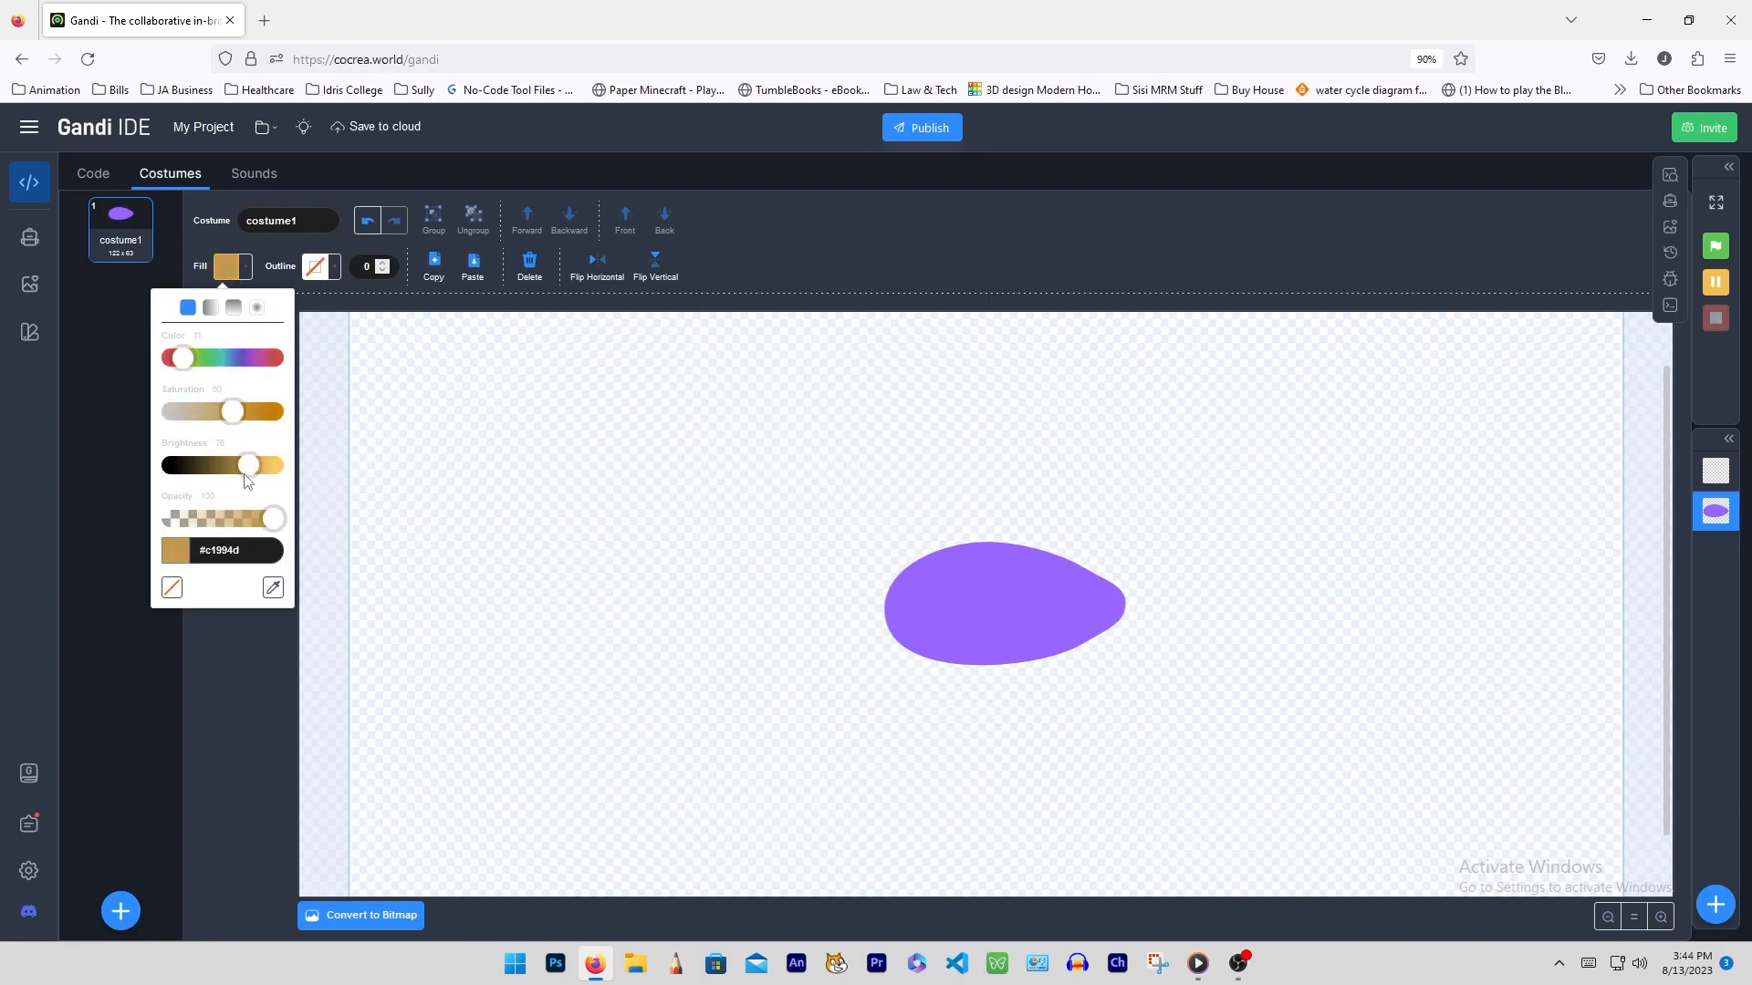
pyautogui.click(260, 726)
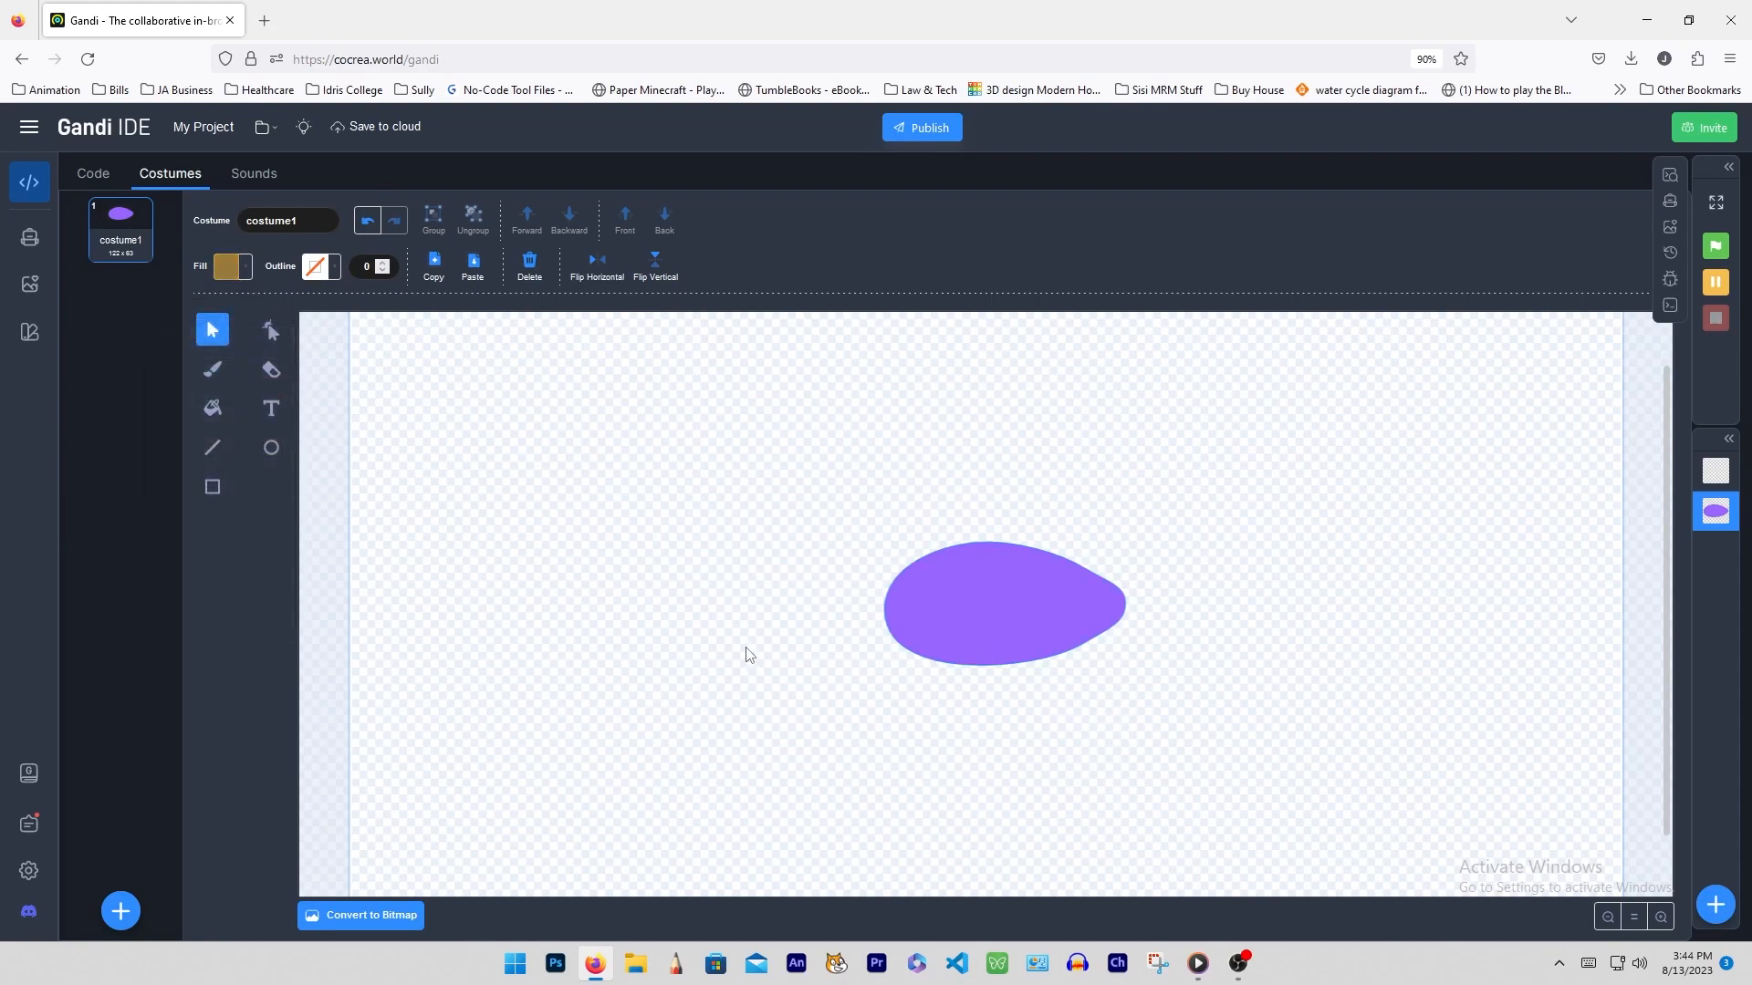
# - Select the body shape and recolour its fill to brown #b18747
pyautogui.click(910, 606)
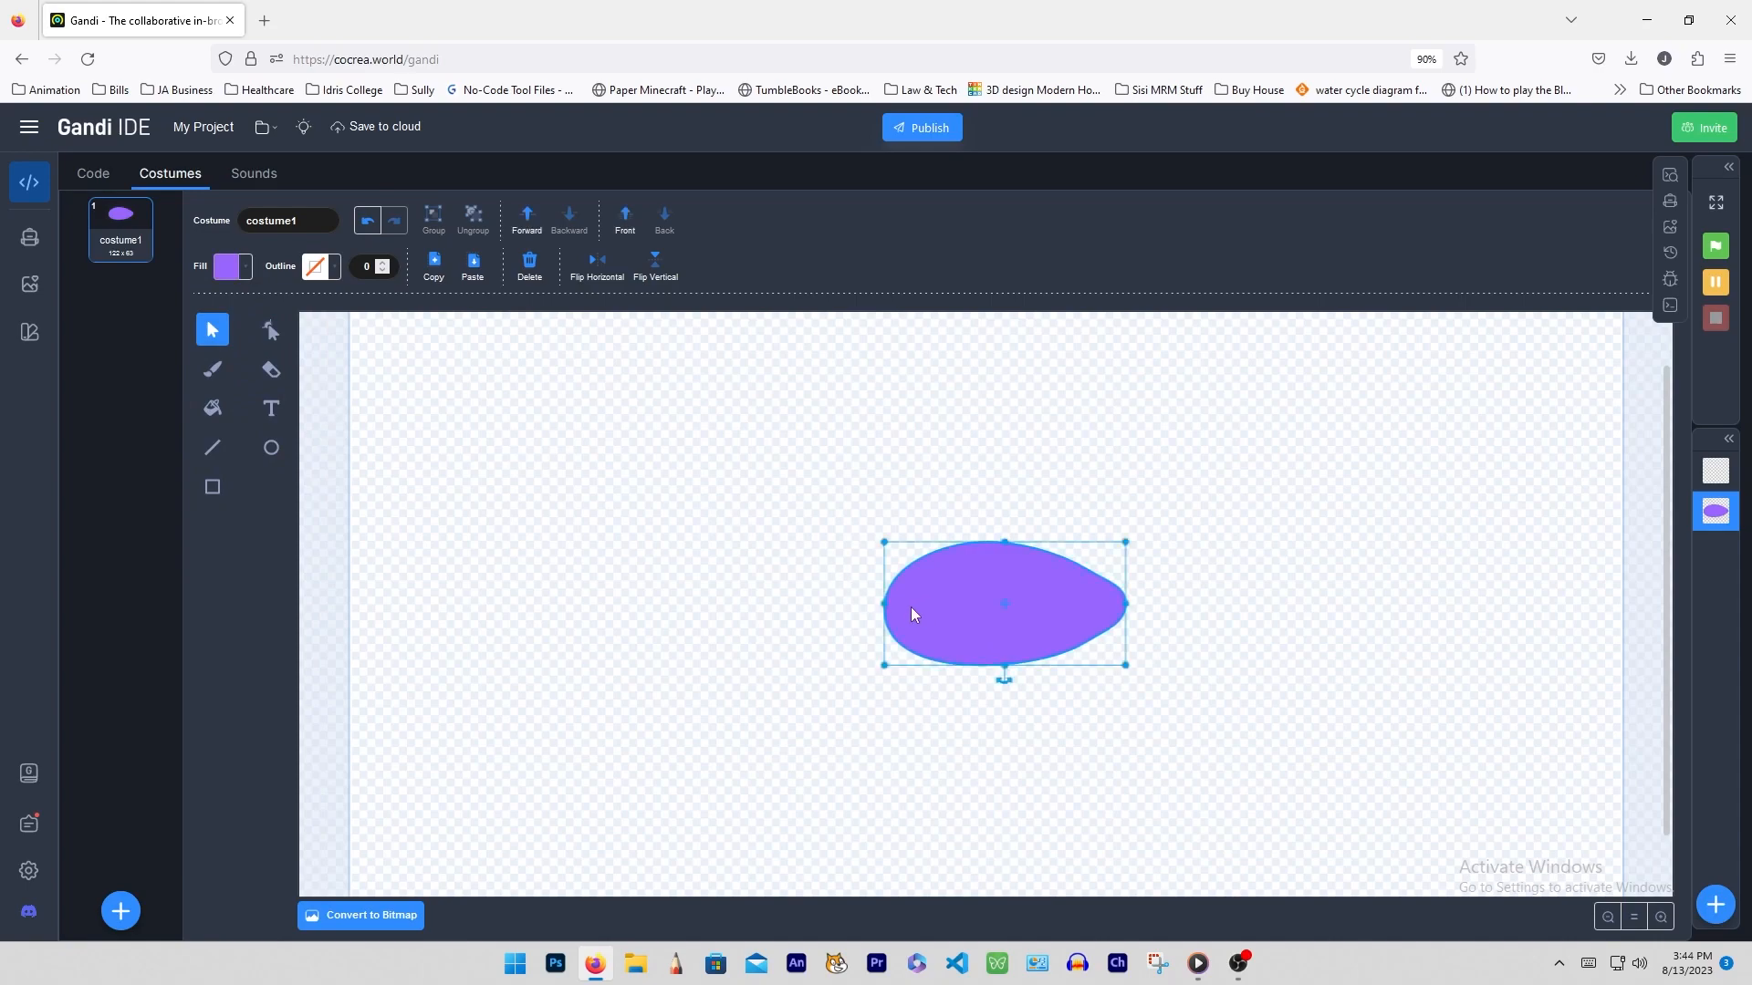
pyautogui.click(244, 278)
pyautogui.moveTo(240, 357); pyautogui.dragTo(182, 358)
pyautogui.moveTo(272, 465); pyautogui.dragTo(242, 465)
pyautogui.click(293, 726)
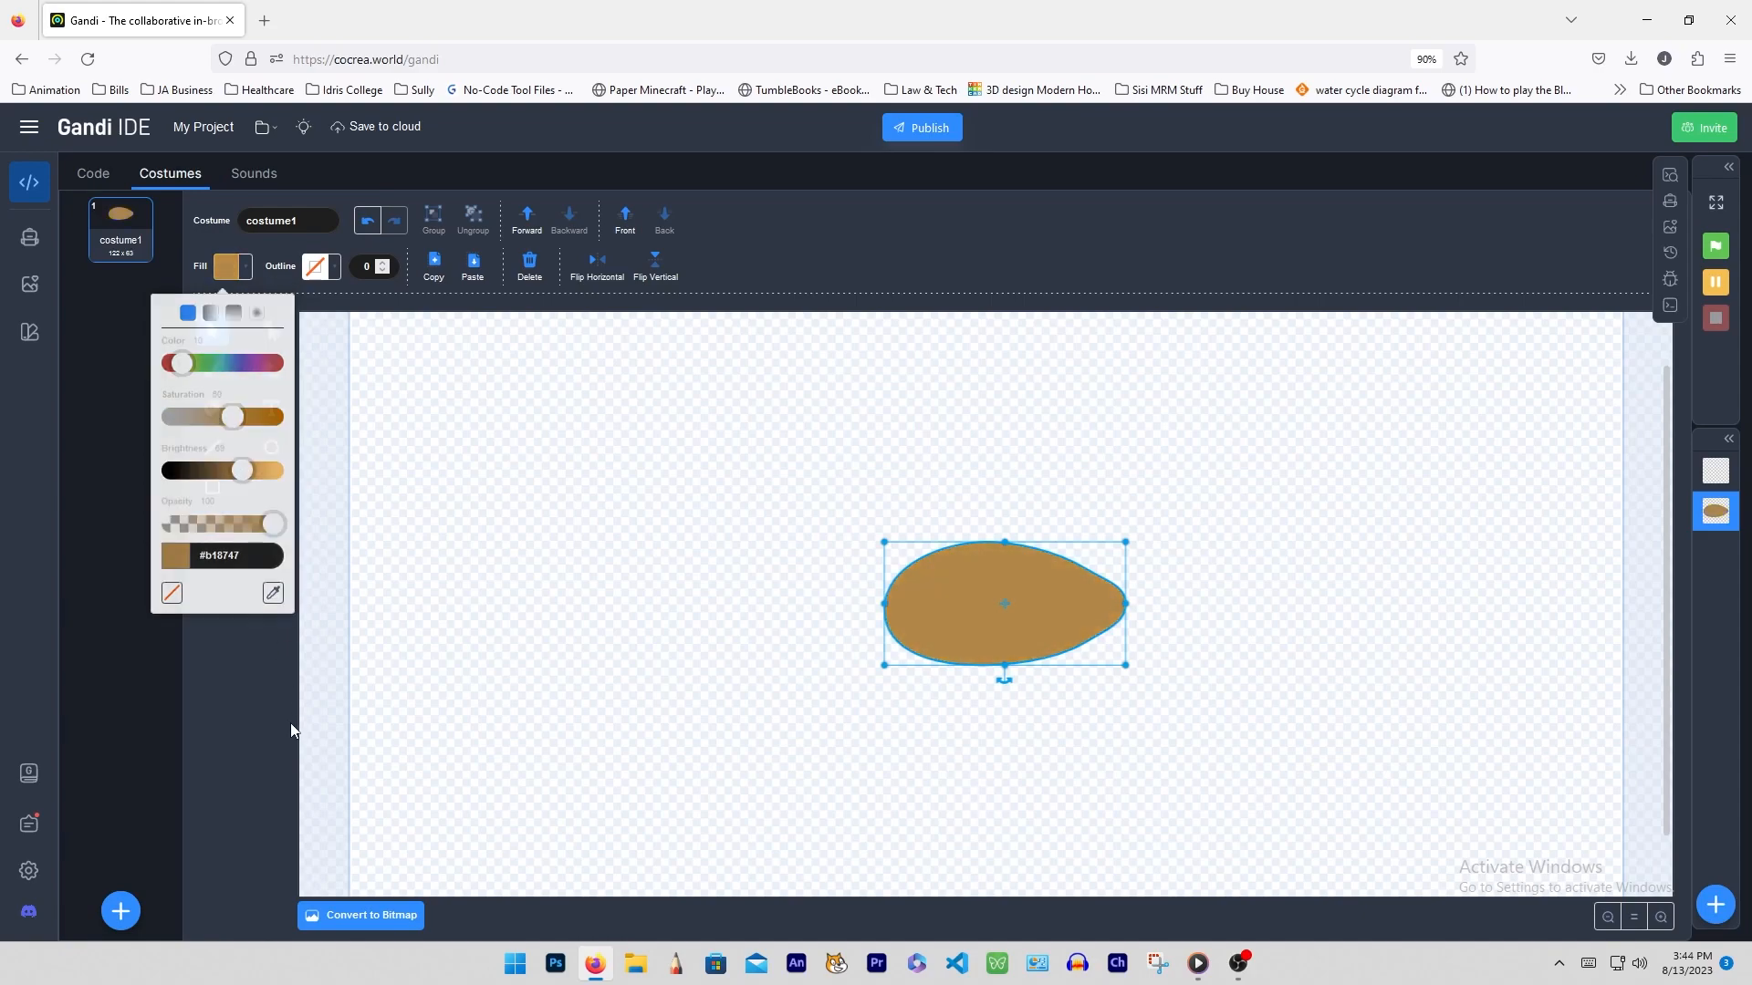
pyautogui.click(322, 610)
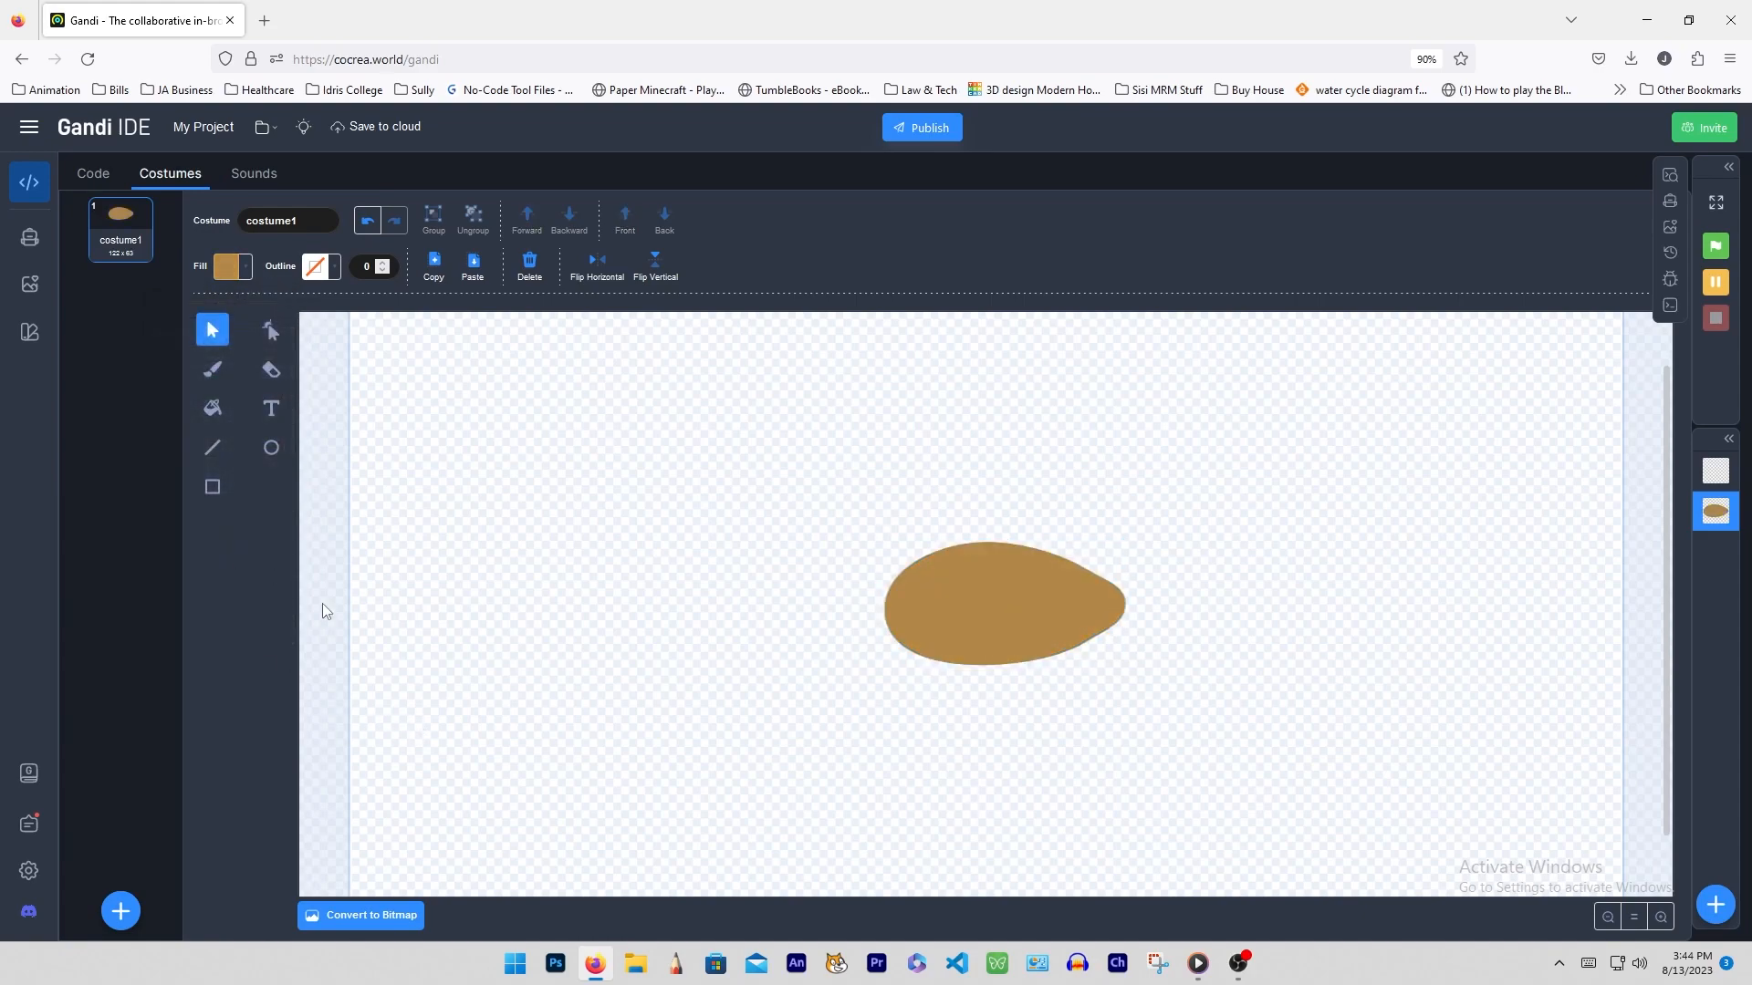
# - Draw a closed beak outline with black lines of width 1 across the body's narrow end
pyautogui.click(213, 449)
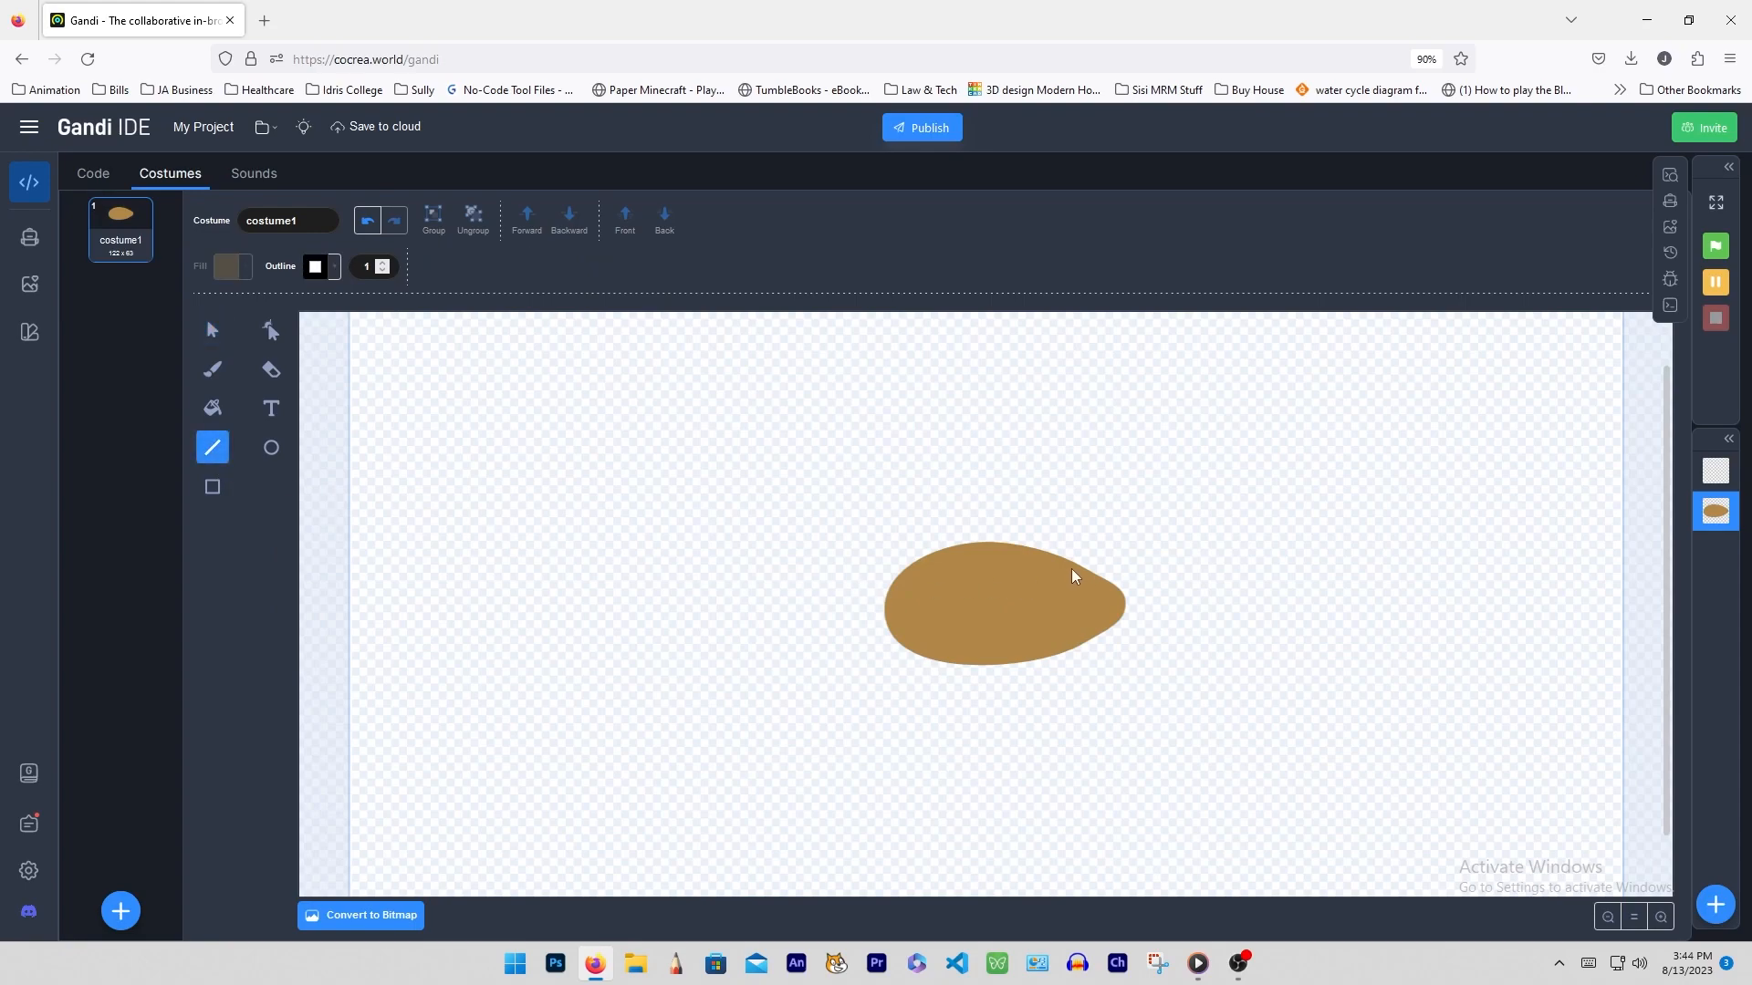
pyautogui.moveTo(1079, 643); pyautogui.dragTo(1078, 645)
pyautogui.moveTo(1120, 591)
pyautogui.mouseDown()
pyautogui.moveTo(1123, 617)
pyautogui.moveTo(1080, 643)
pyautogui.mouseUp()
# - Reshape the beak outline's lower, front and upper edges so they curve along the body's narrow tip
pyautogui.click(270, 330)
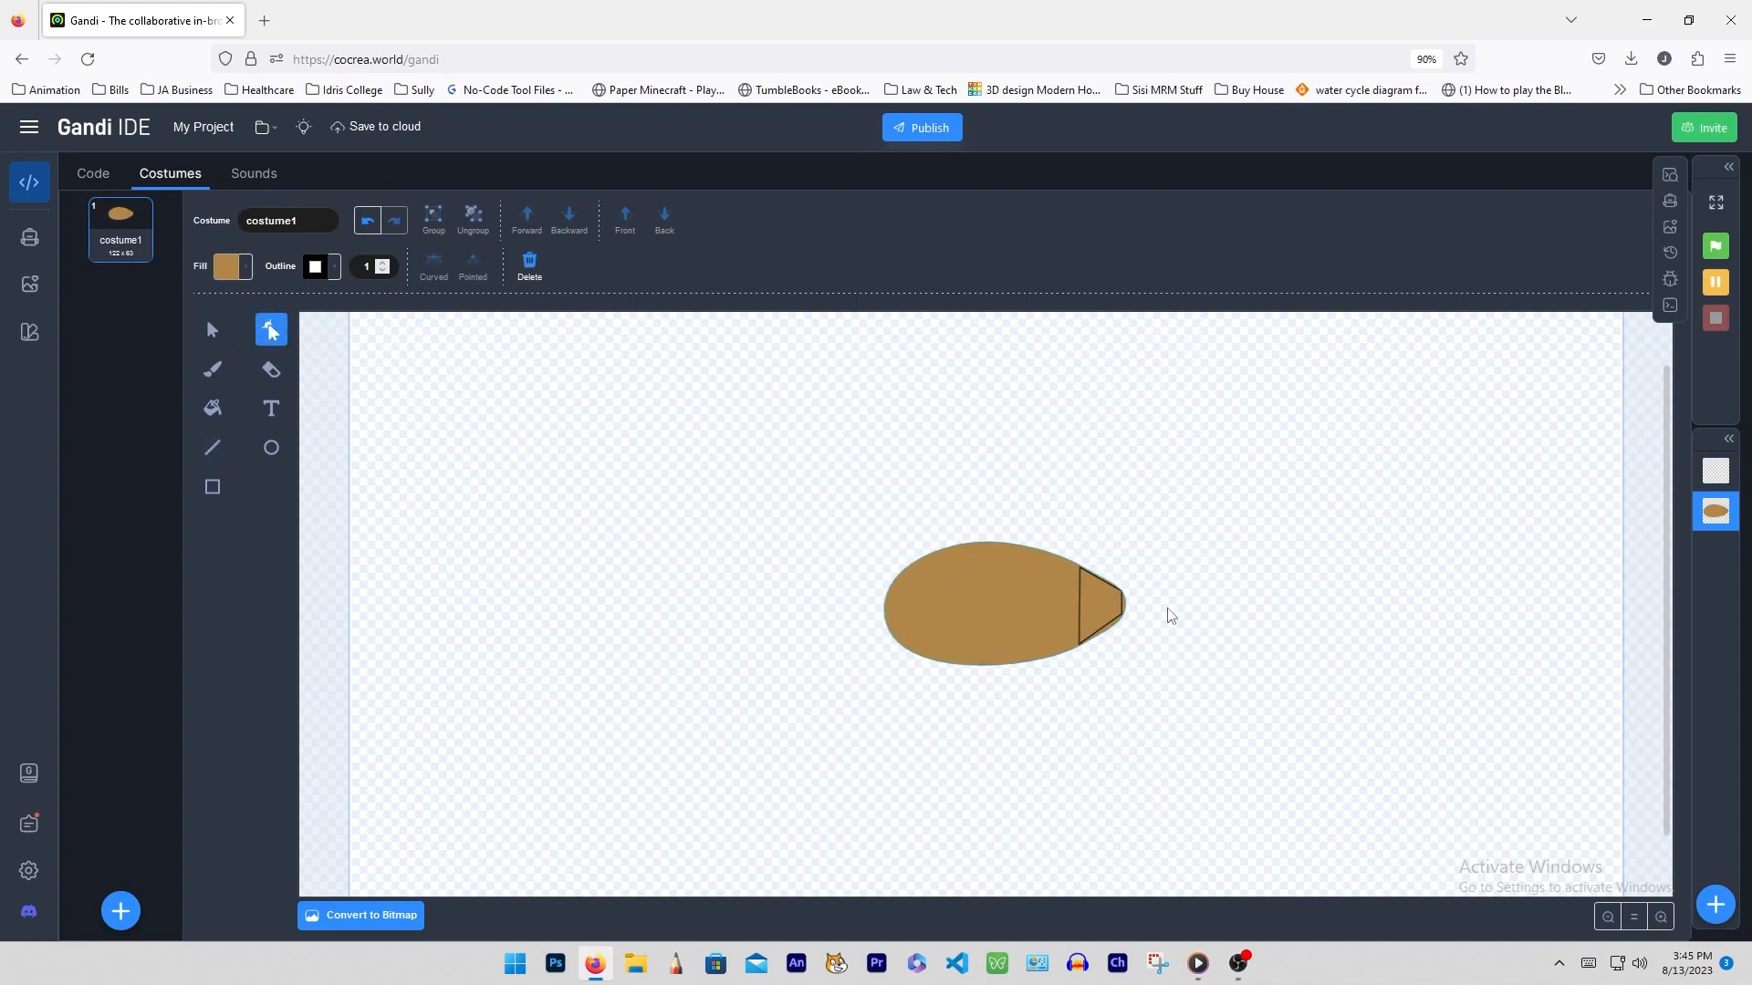
pyautogui.click(1110, 635)
pyautogui.click(1111, 637)
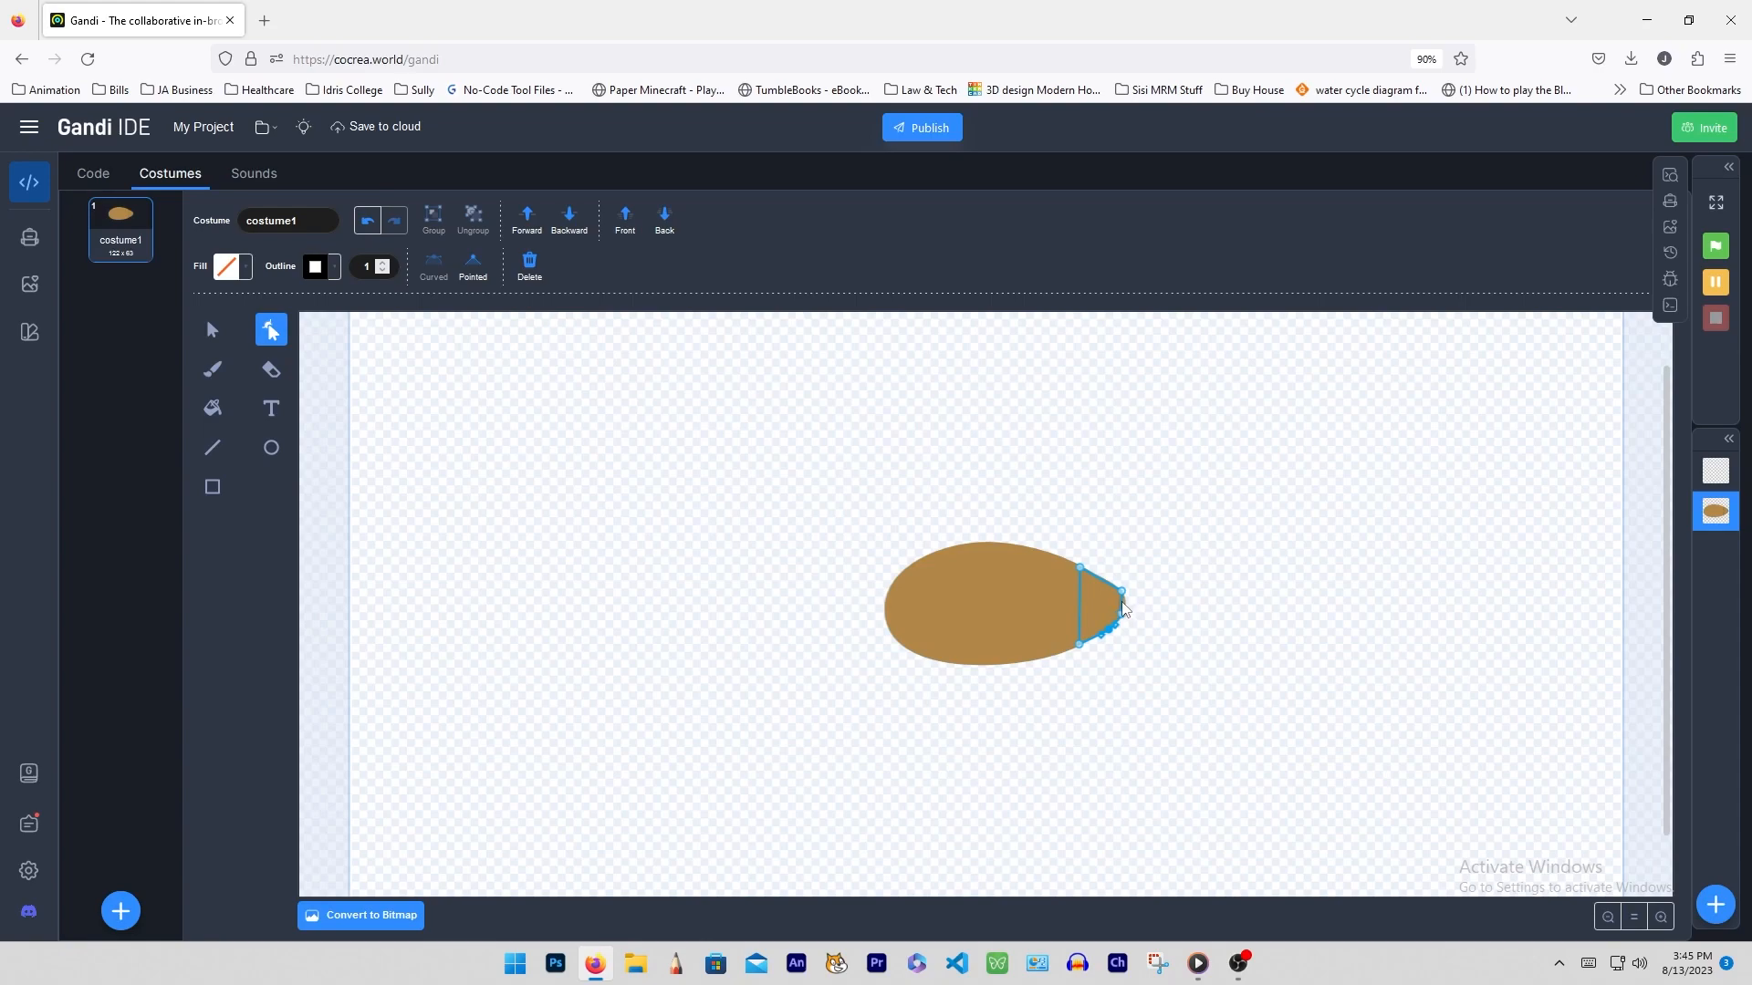
pyautogui.moveTo(1122, 602); pyautogui.dragTo(1126, 602)
pyautogui.click(1171, 625)
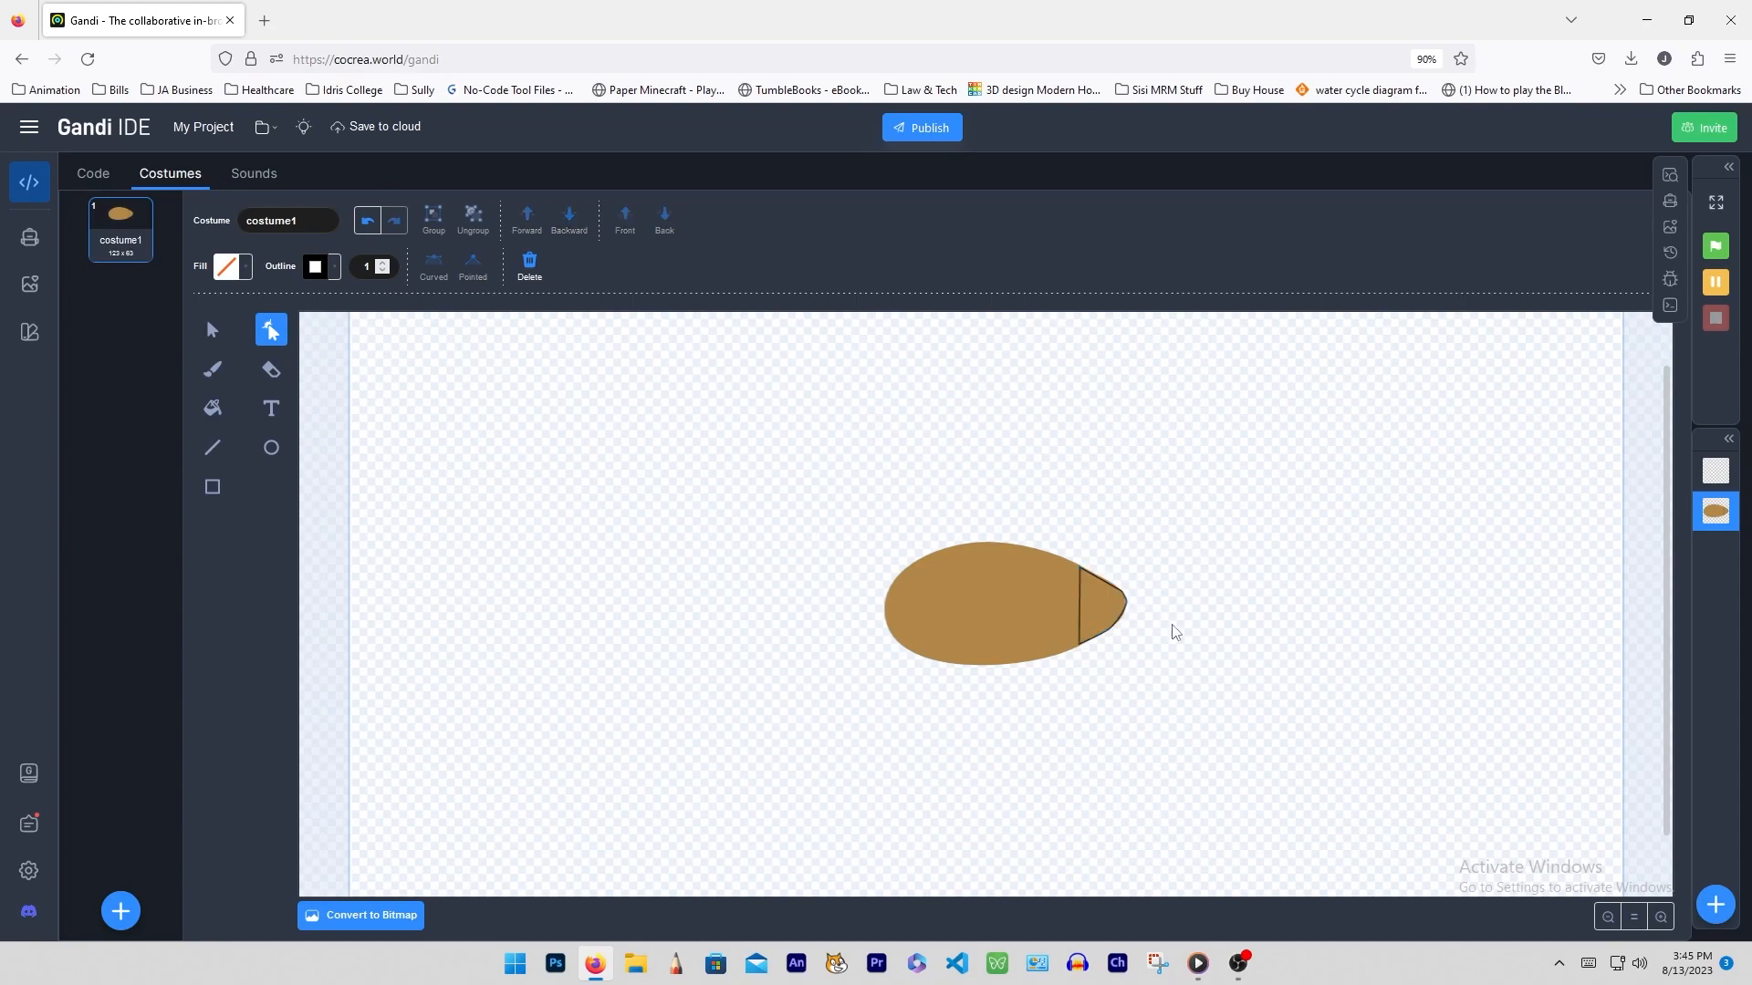
pyautogui.click(1095, 579)
pyautogui.click(1098, 578)
pyautogui.moveTo(1099, 578); pyautogui.dragTo(1101, 576)
pyautogui.click(1288, 613)
# - Fill the beak outline with dark yellow #b39b21
pyautogui.click(212, 408)
pyautogui.click(245, 269)
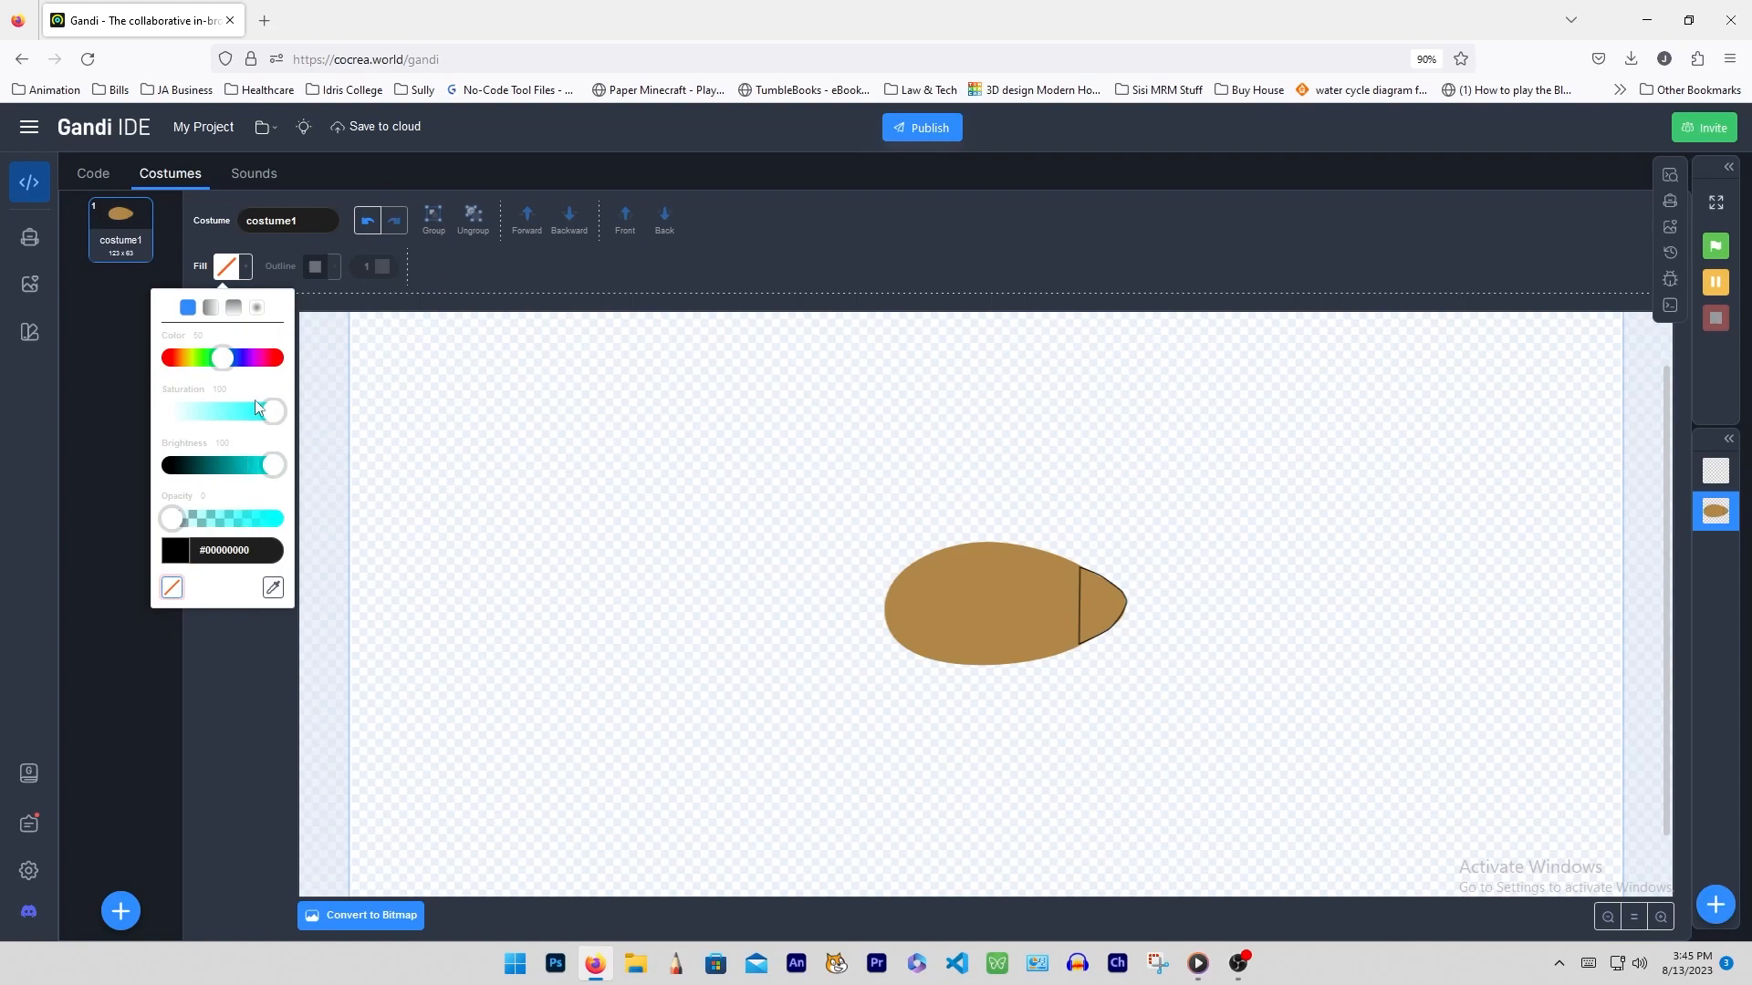
pyautogui.moveTo(223, 366); pyautogui.dragTo(196, 371)
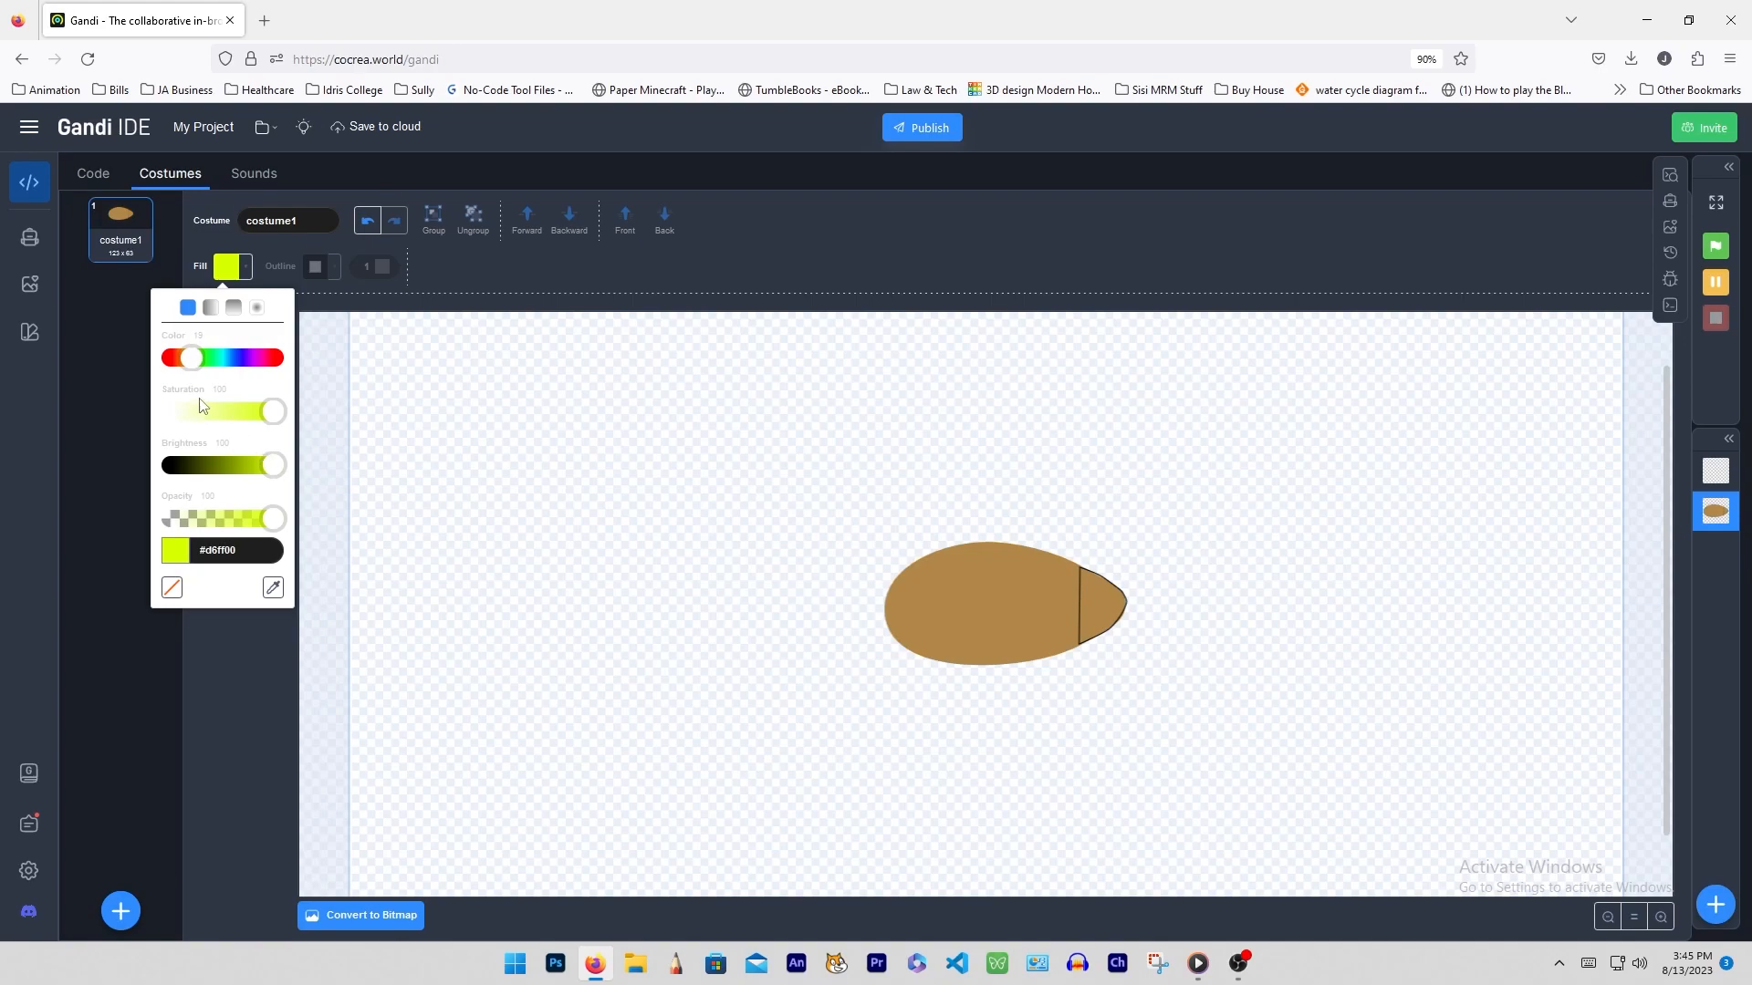
pyautogui.moveTo(198, 366); pyautogui.dragTo(189, 364)
pyautogui.moveTo(272, 518)
pyautogui.mouseDown()
pyautogui.moveTo(182, 518)
pyautogui.moveTo(274, 518)
pyautogui.mouseUp()
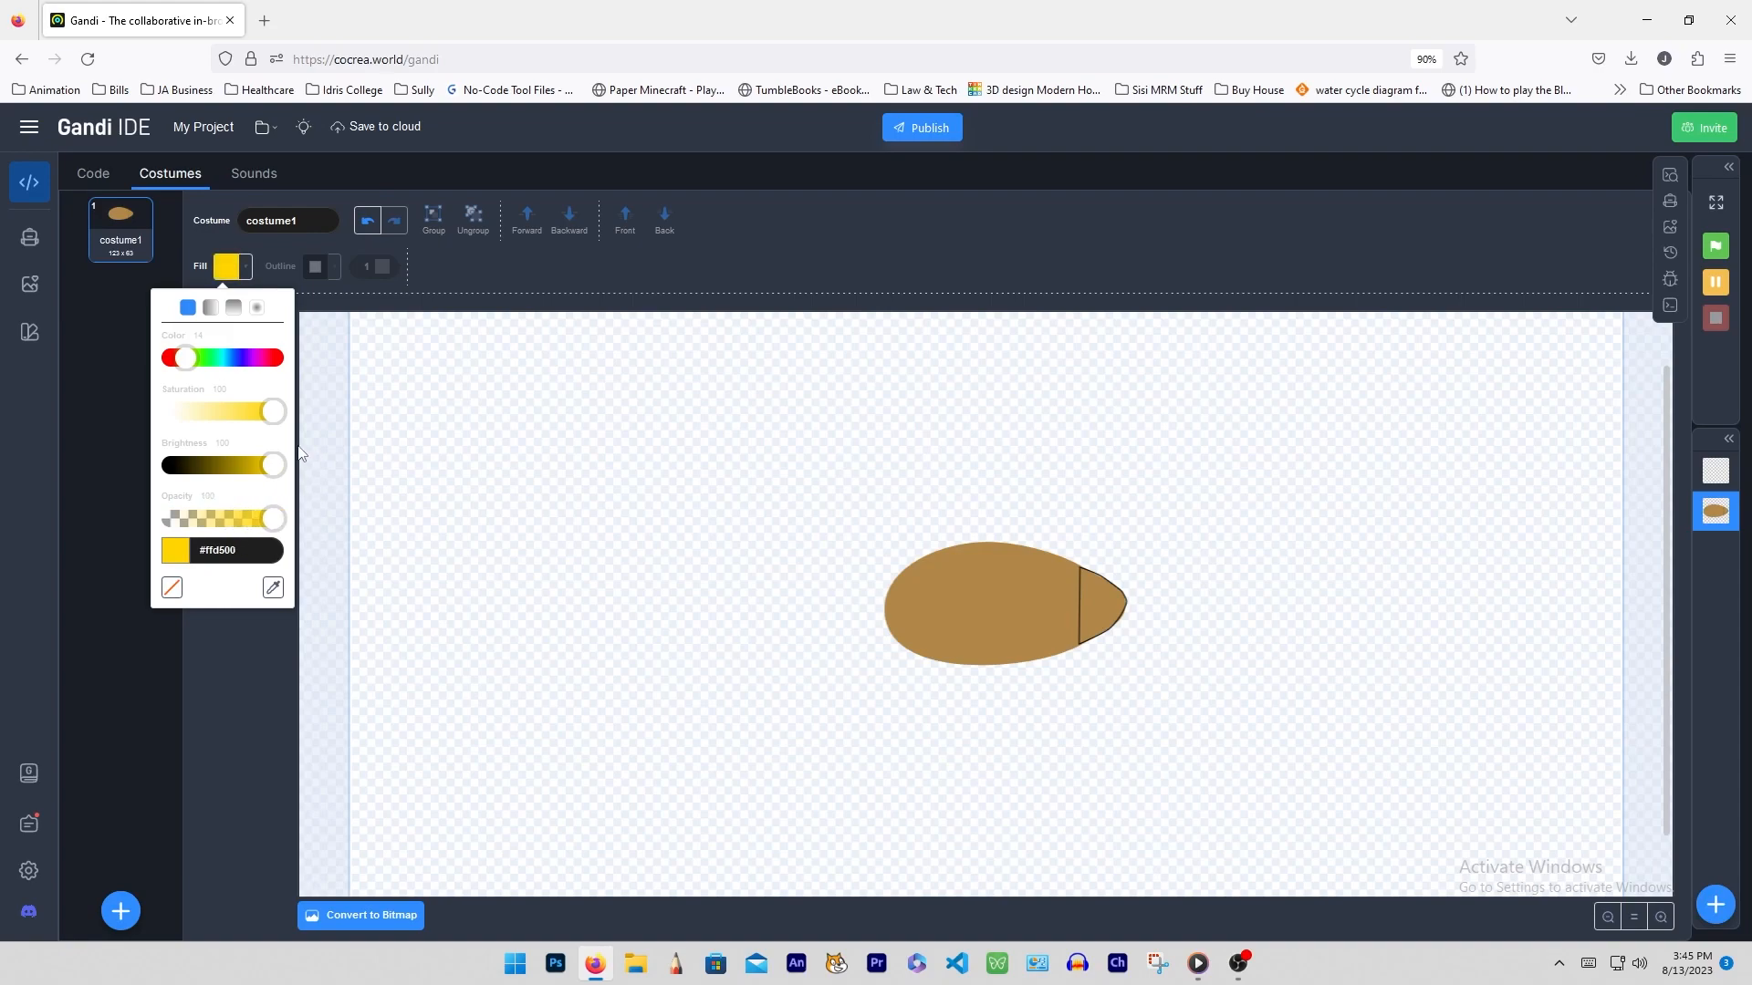
pyautogui.moveTo(274, 412); pyautogui.dragTo(253, 467)
pyautogui.click(473, 629)
pyautogui.click(1109, 601)
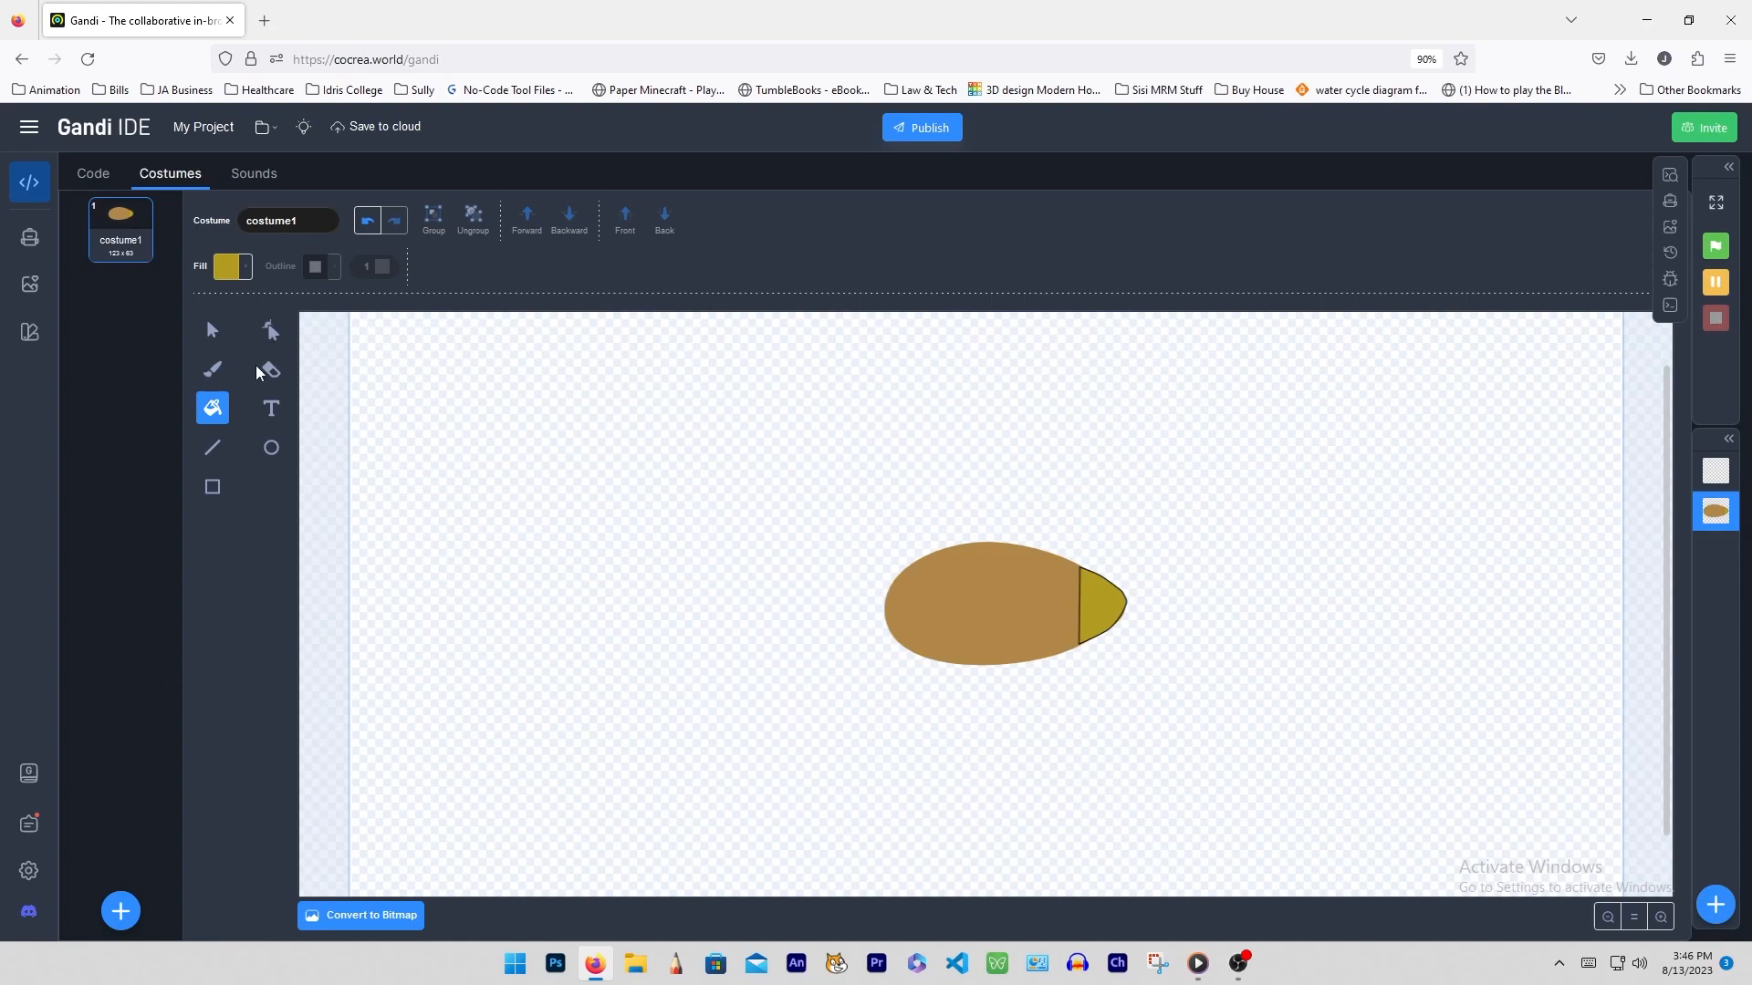
# - Draw a wide, flat ellipse on the upper part of the body and fill it with the brown sampled from the body
pyautogui.click(271, 447)
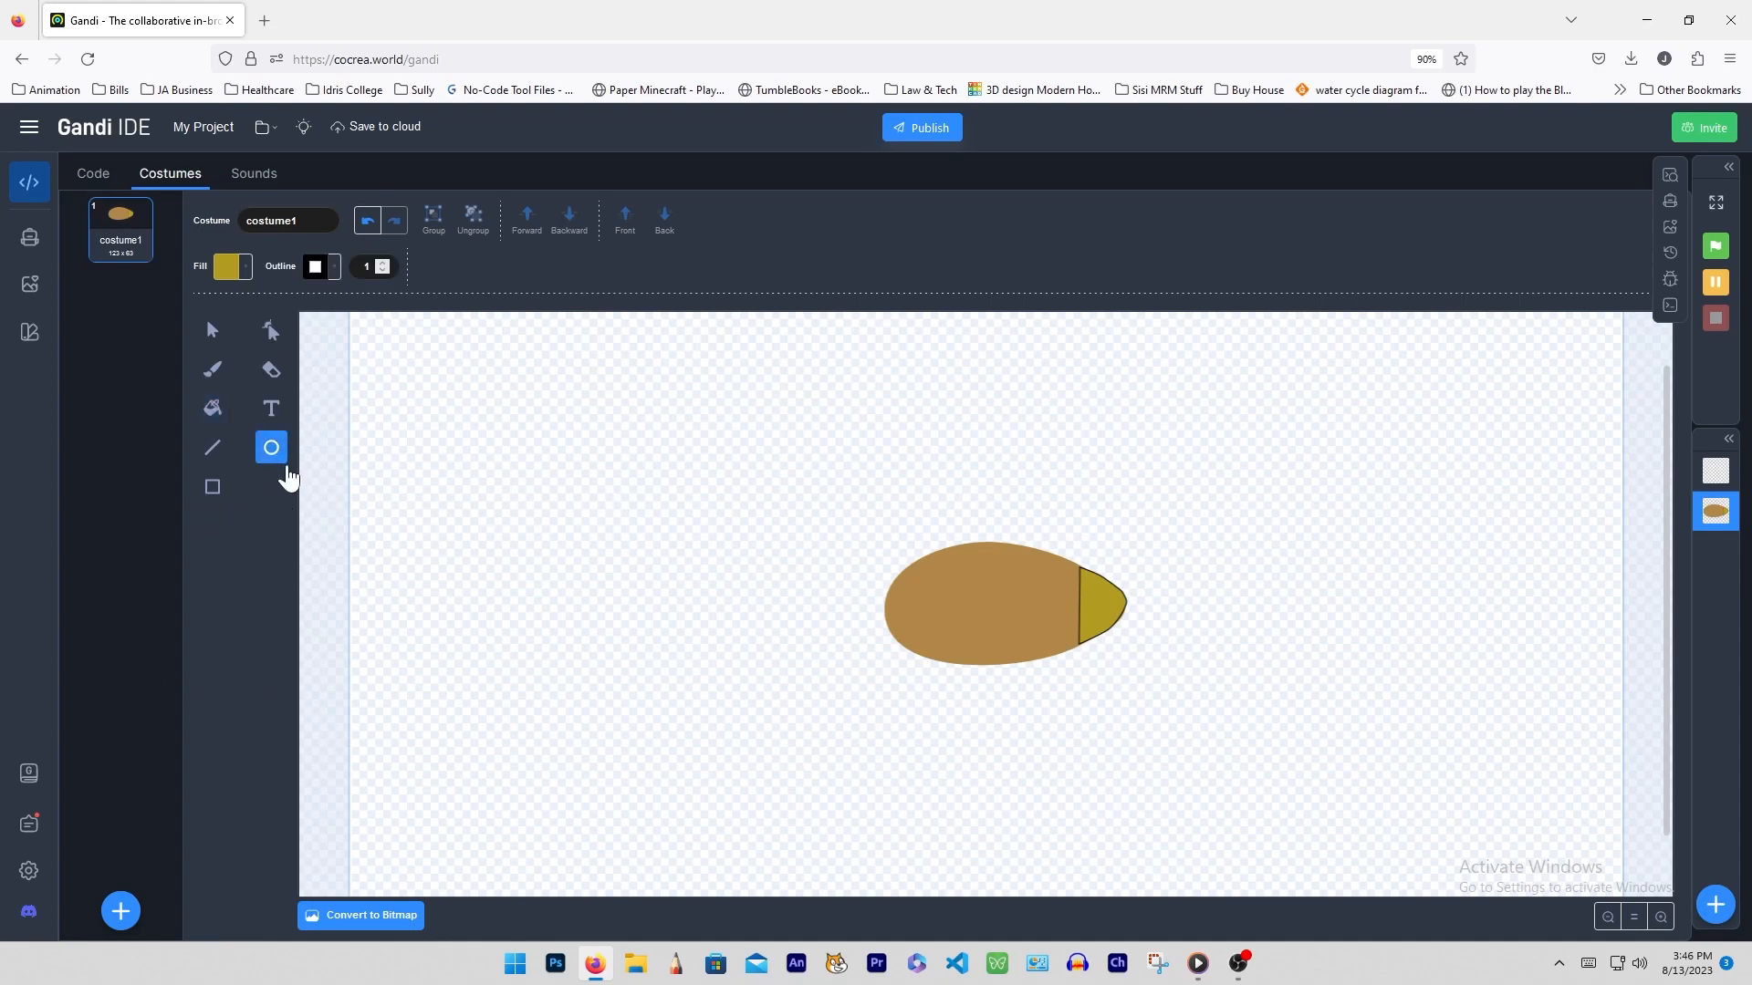
pyautogui.moveTo(474, 564)
pyautogui.mouseDown()
pyautogui.moveTo(625, 684)
pyautogui.moveTo(627, 617)
pyautogui.moveTo(993, 549)
pyautogui.moveTo(984, 602)
pyautogui.moveTo(1020, 614)
pyautogui.moveTo(1004, 574)
pyautogui.mouseUp()
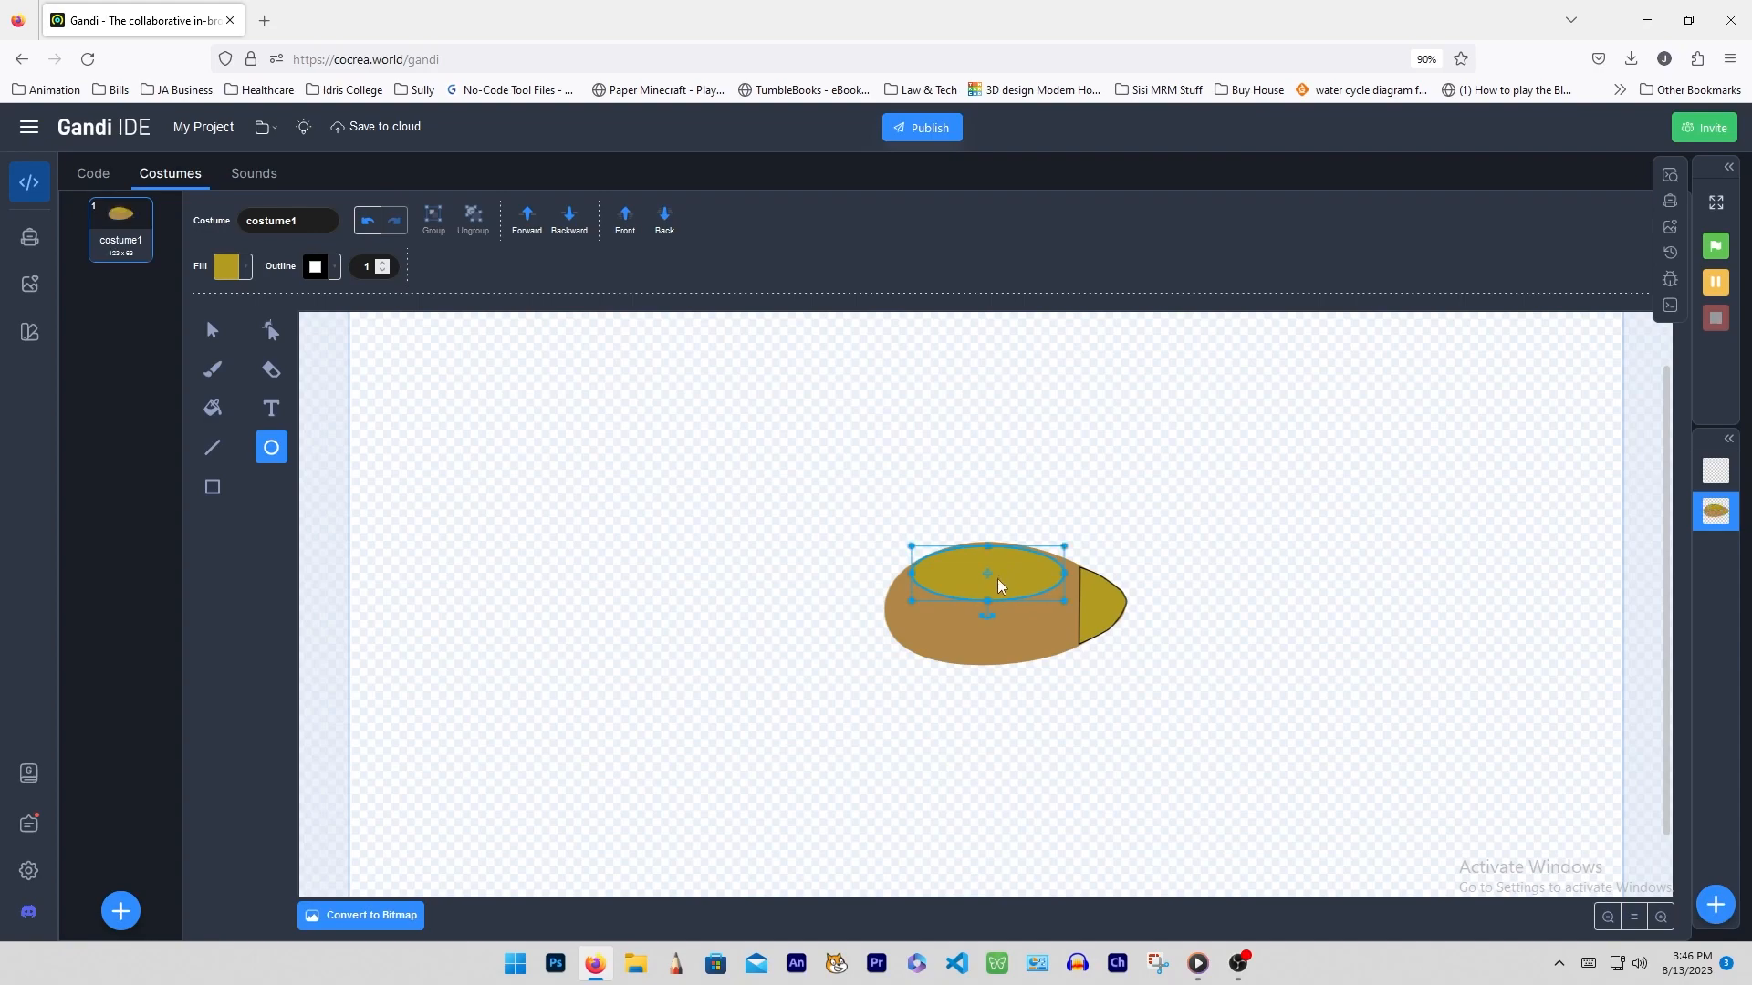
pyautogui.click(230, 266)
pyautogui.click(272, 591)
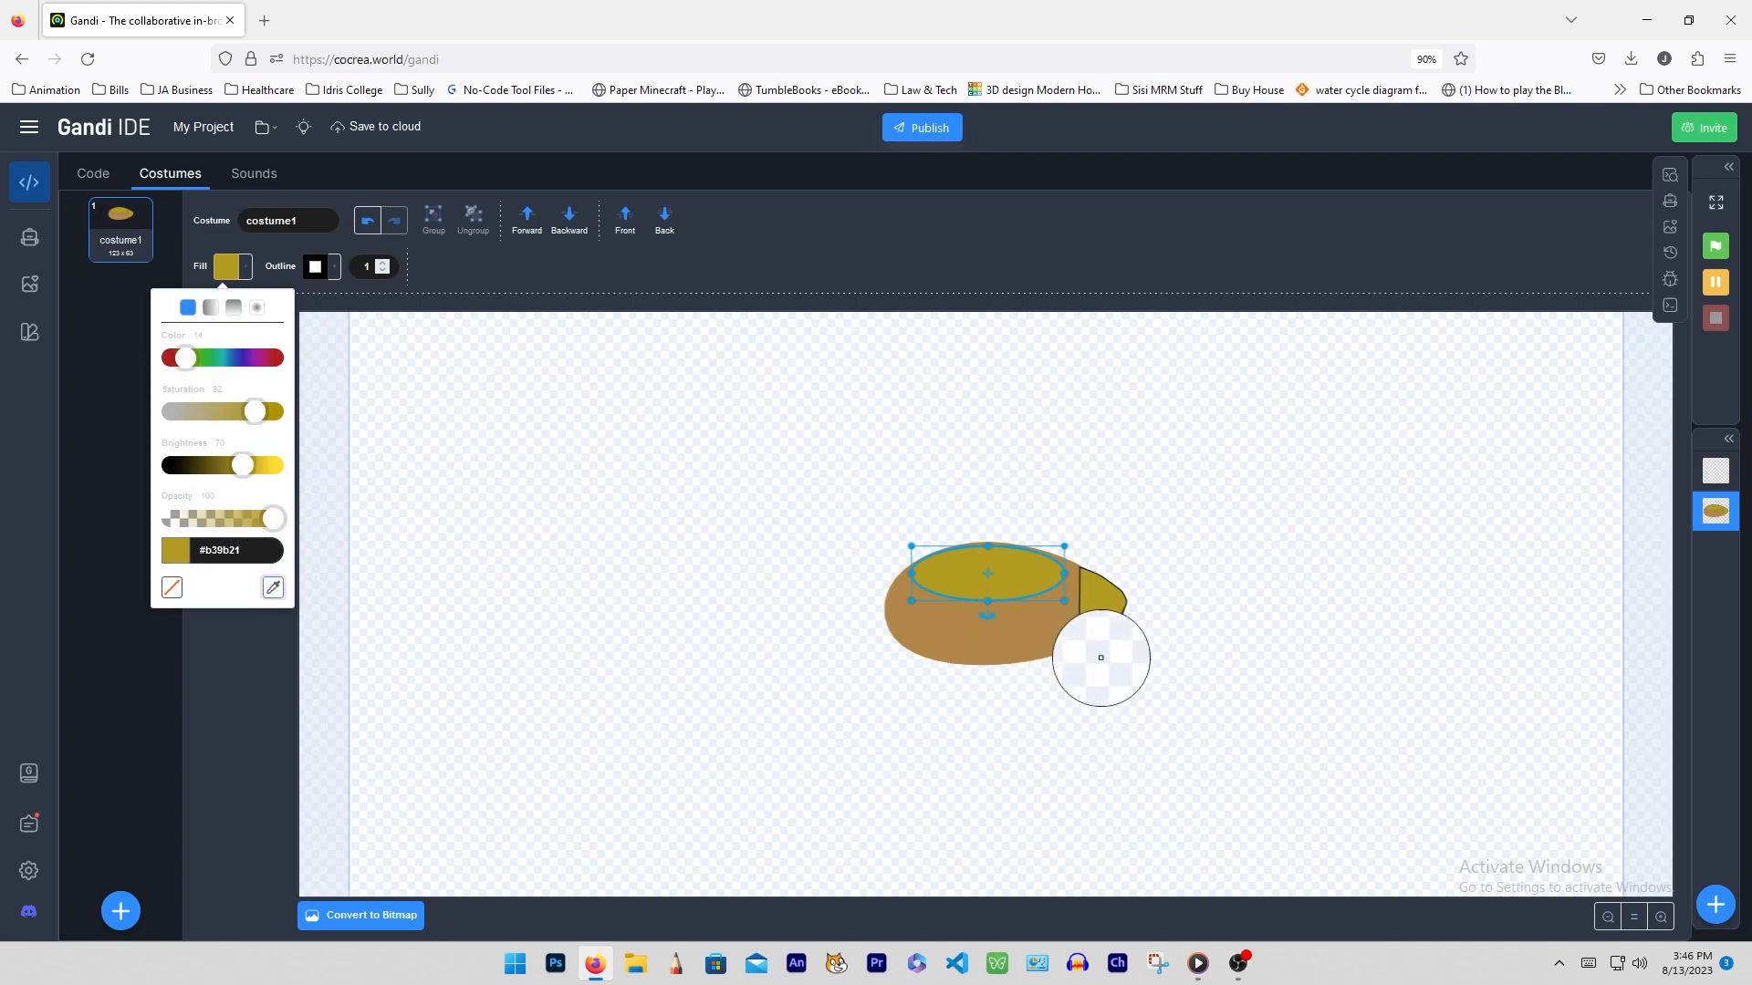
pyautogui.click(1034, 641)
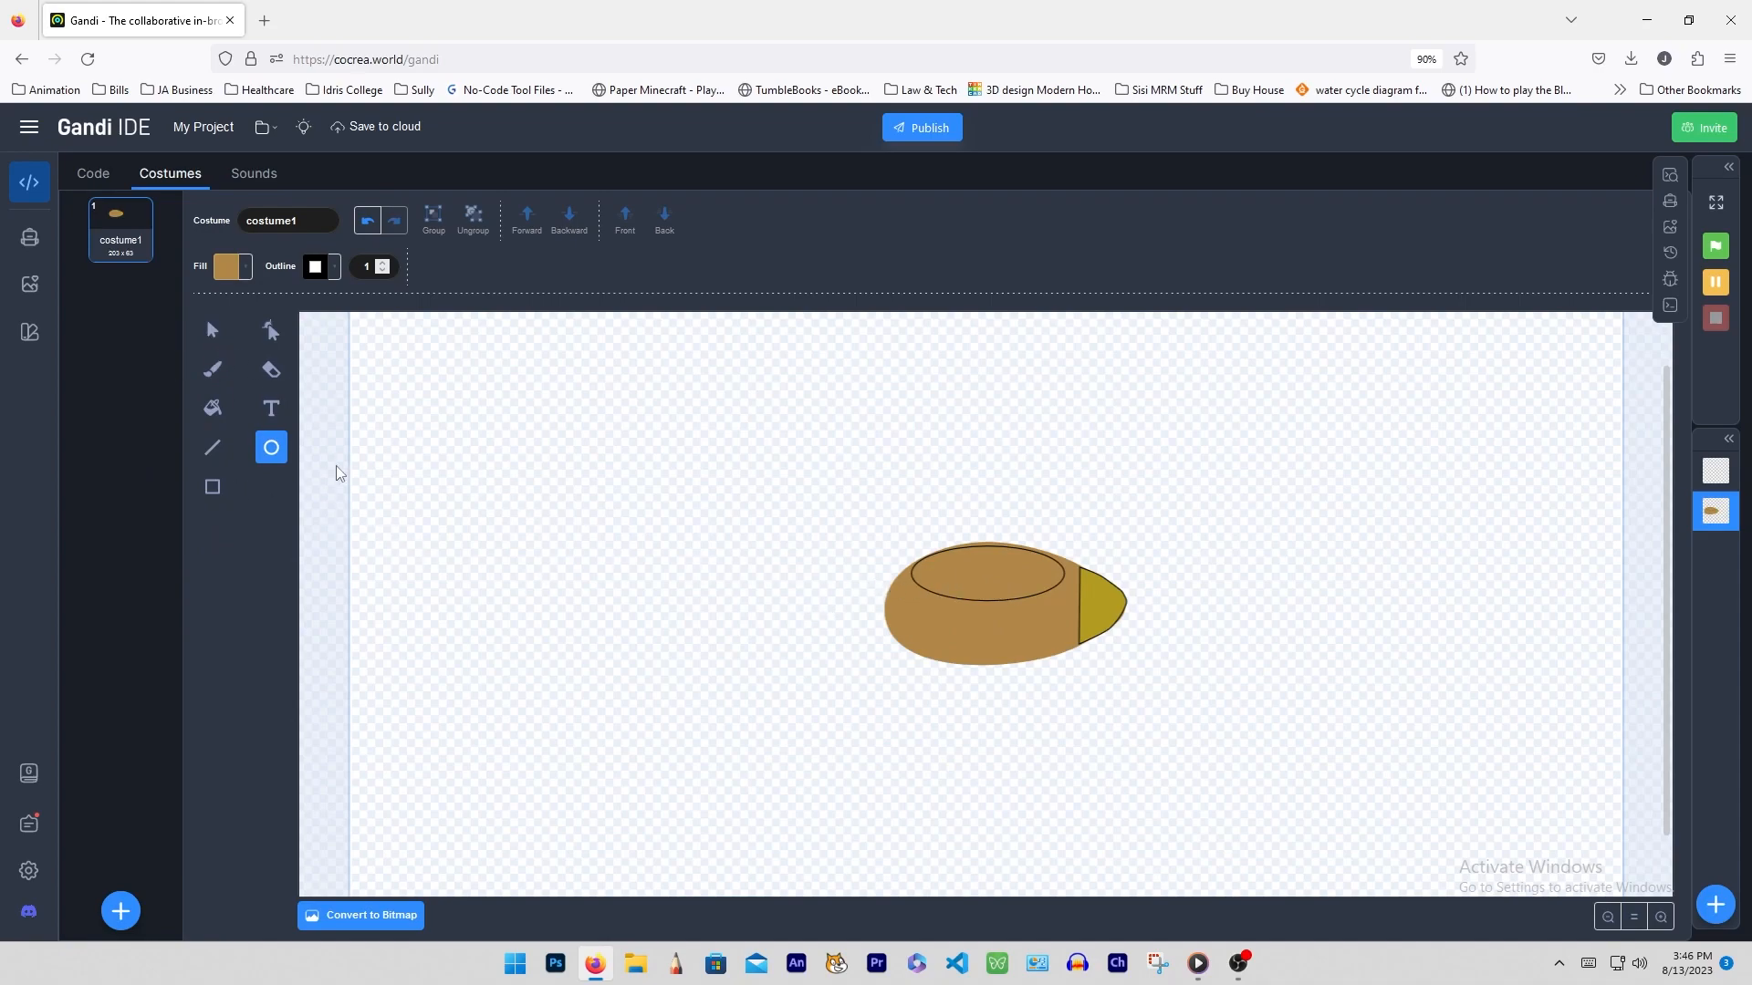
# - Paint a small eye dot beside the beak with the brush at size 10 in dark brown #392b17
pyautogui.click(215, 372)
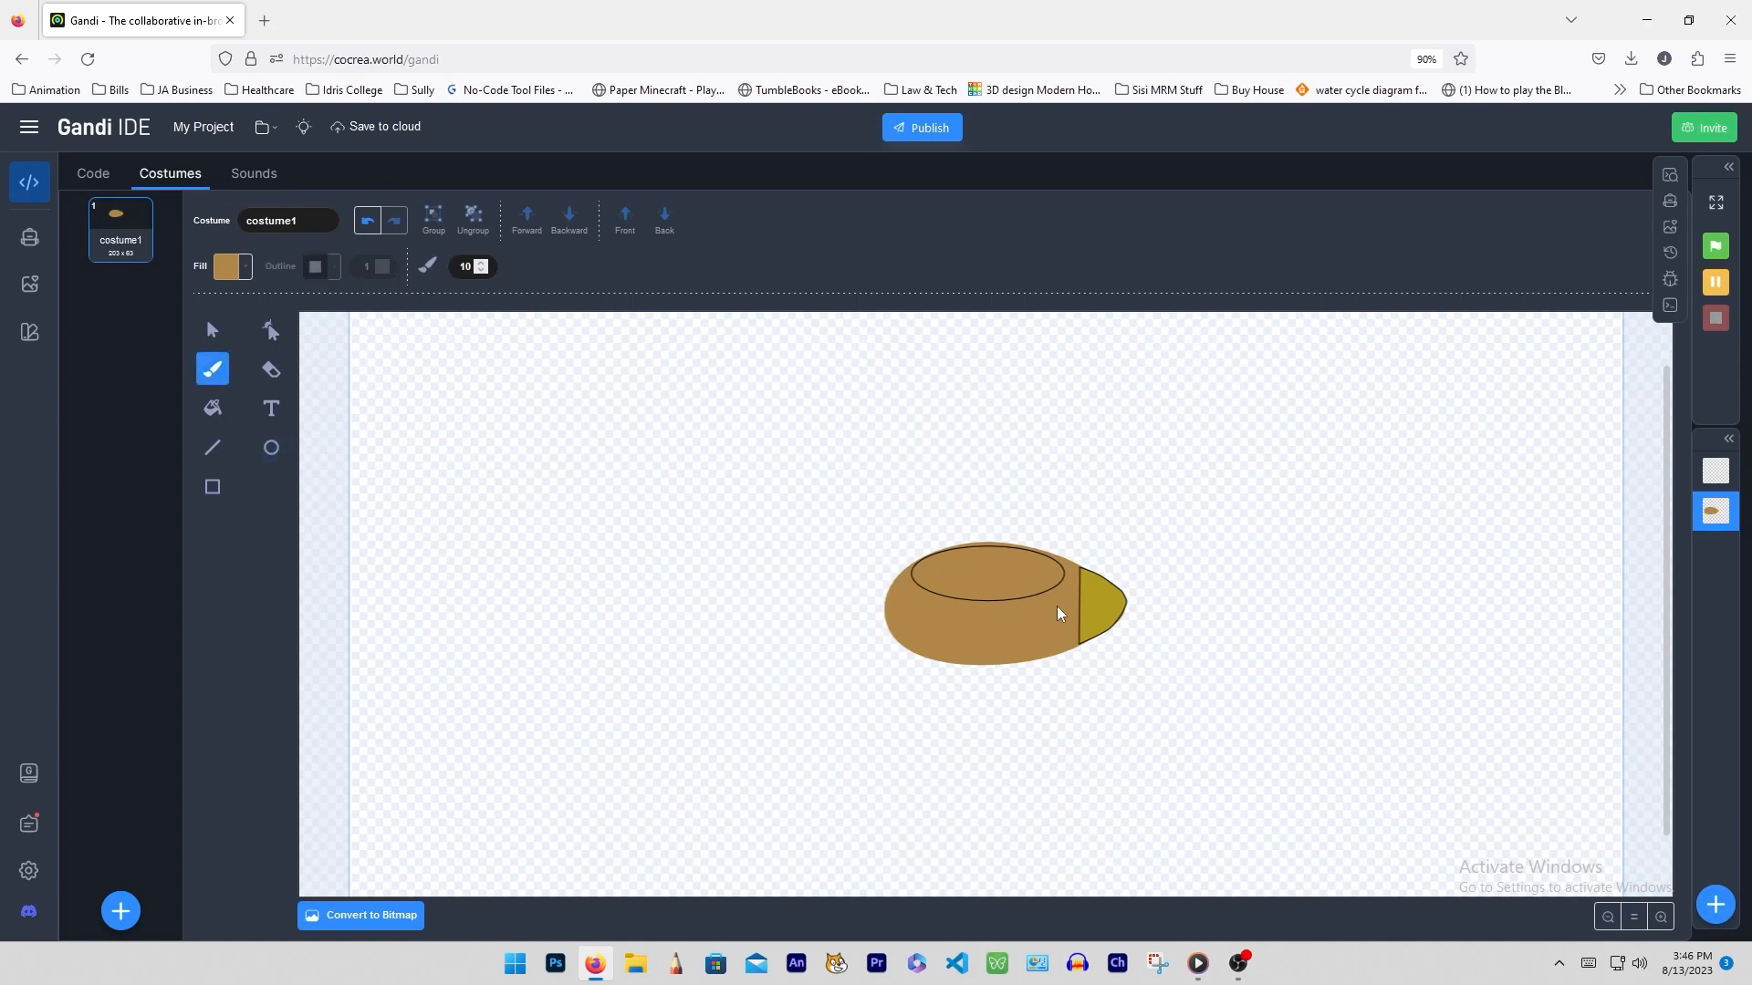
pyautogui.click(228, 267)
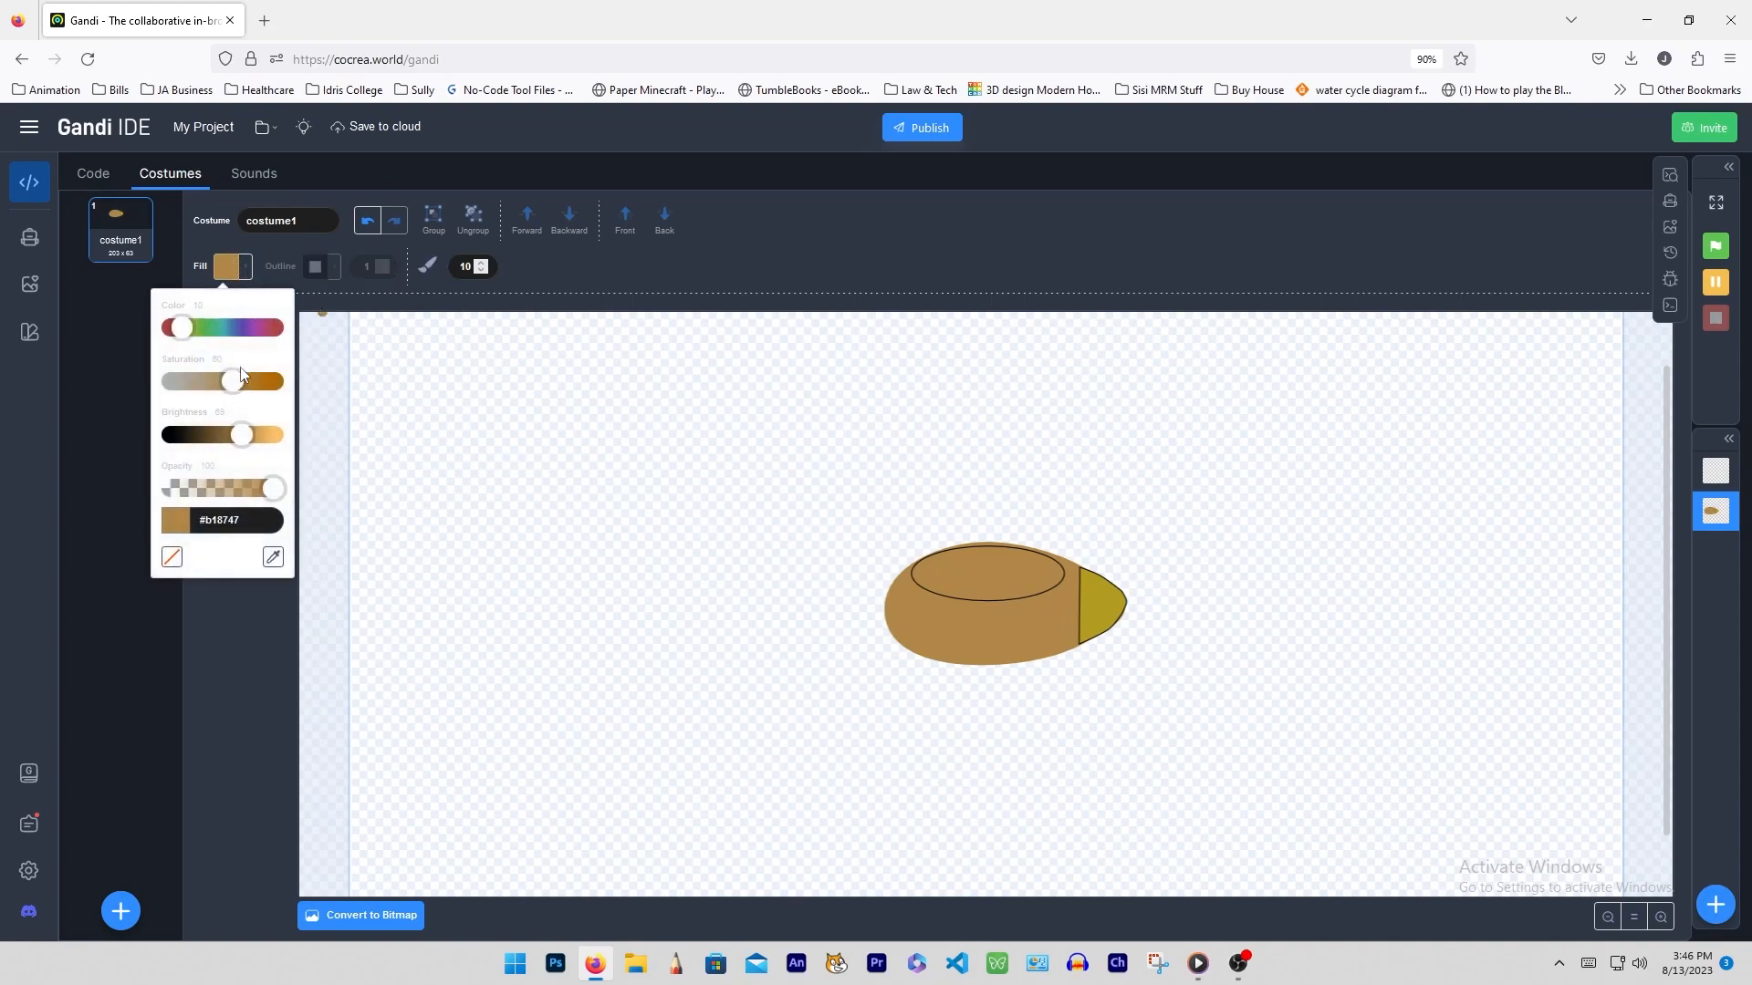
pyautogui.moveTo(242, 437); pyautogui.dragTo(194, 436)
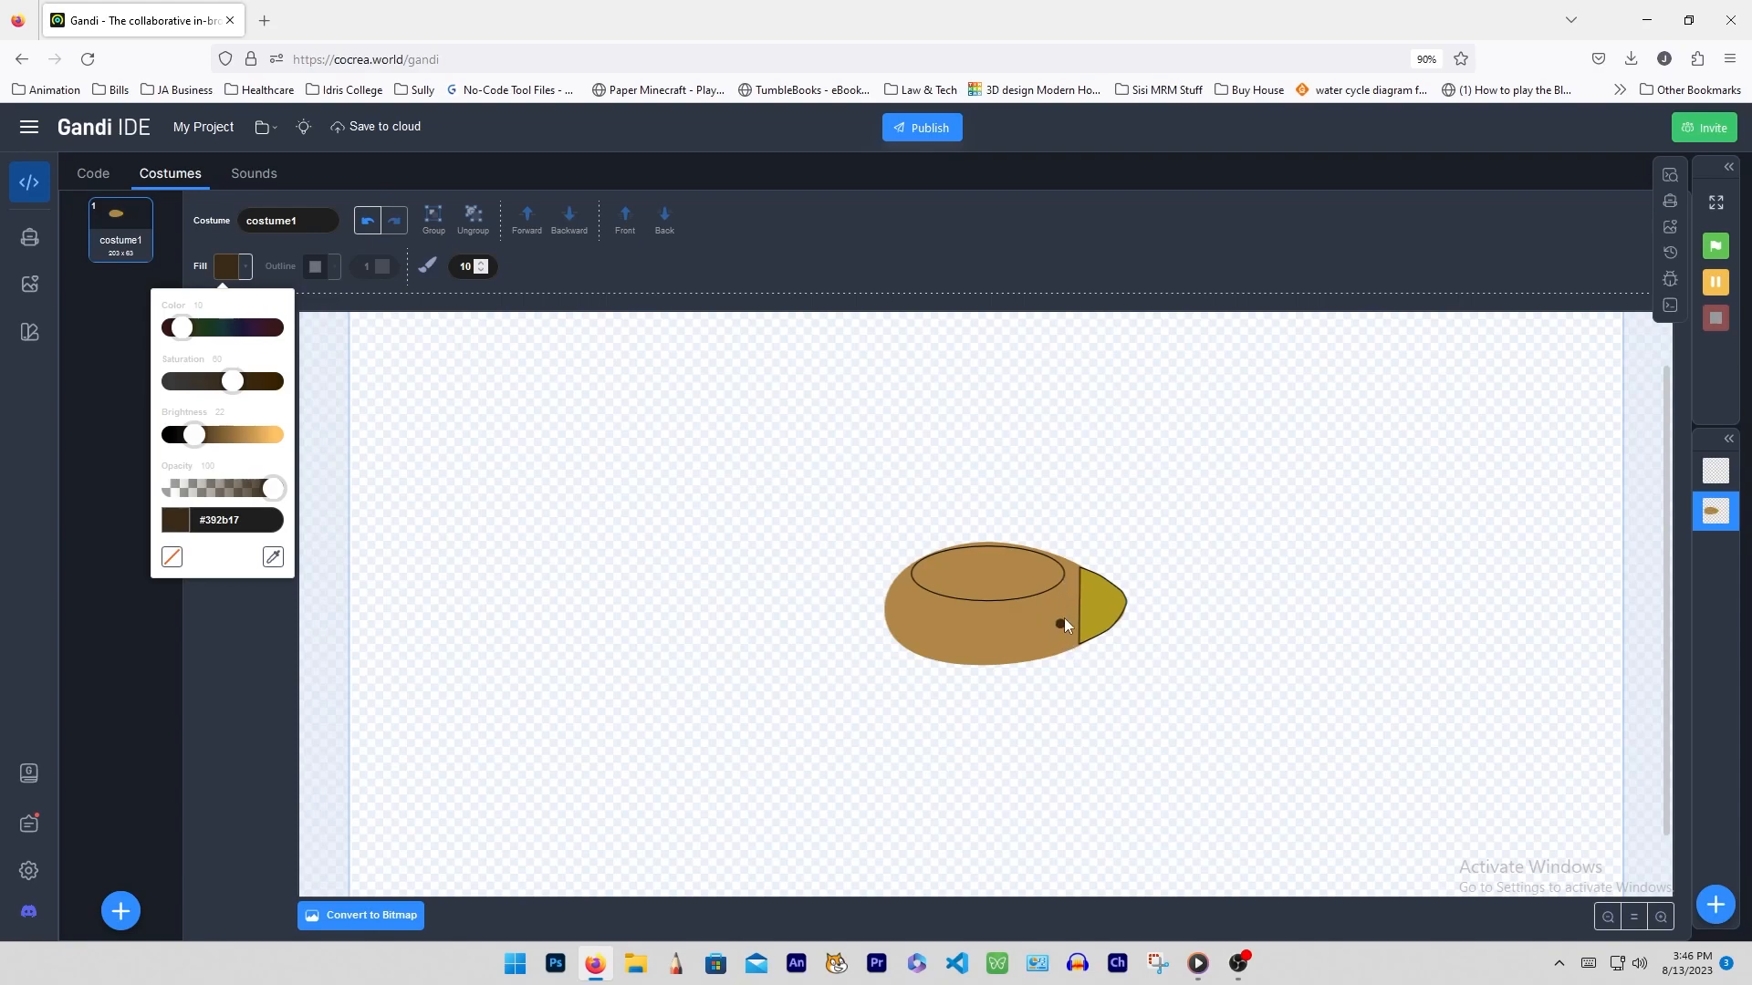
pyautogui.click(1066, 587)
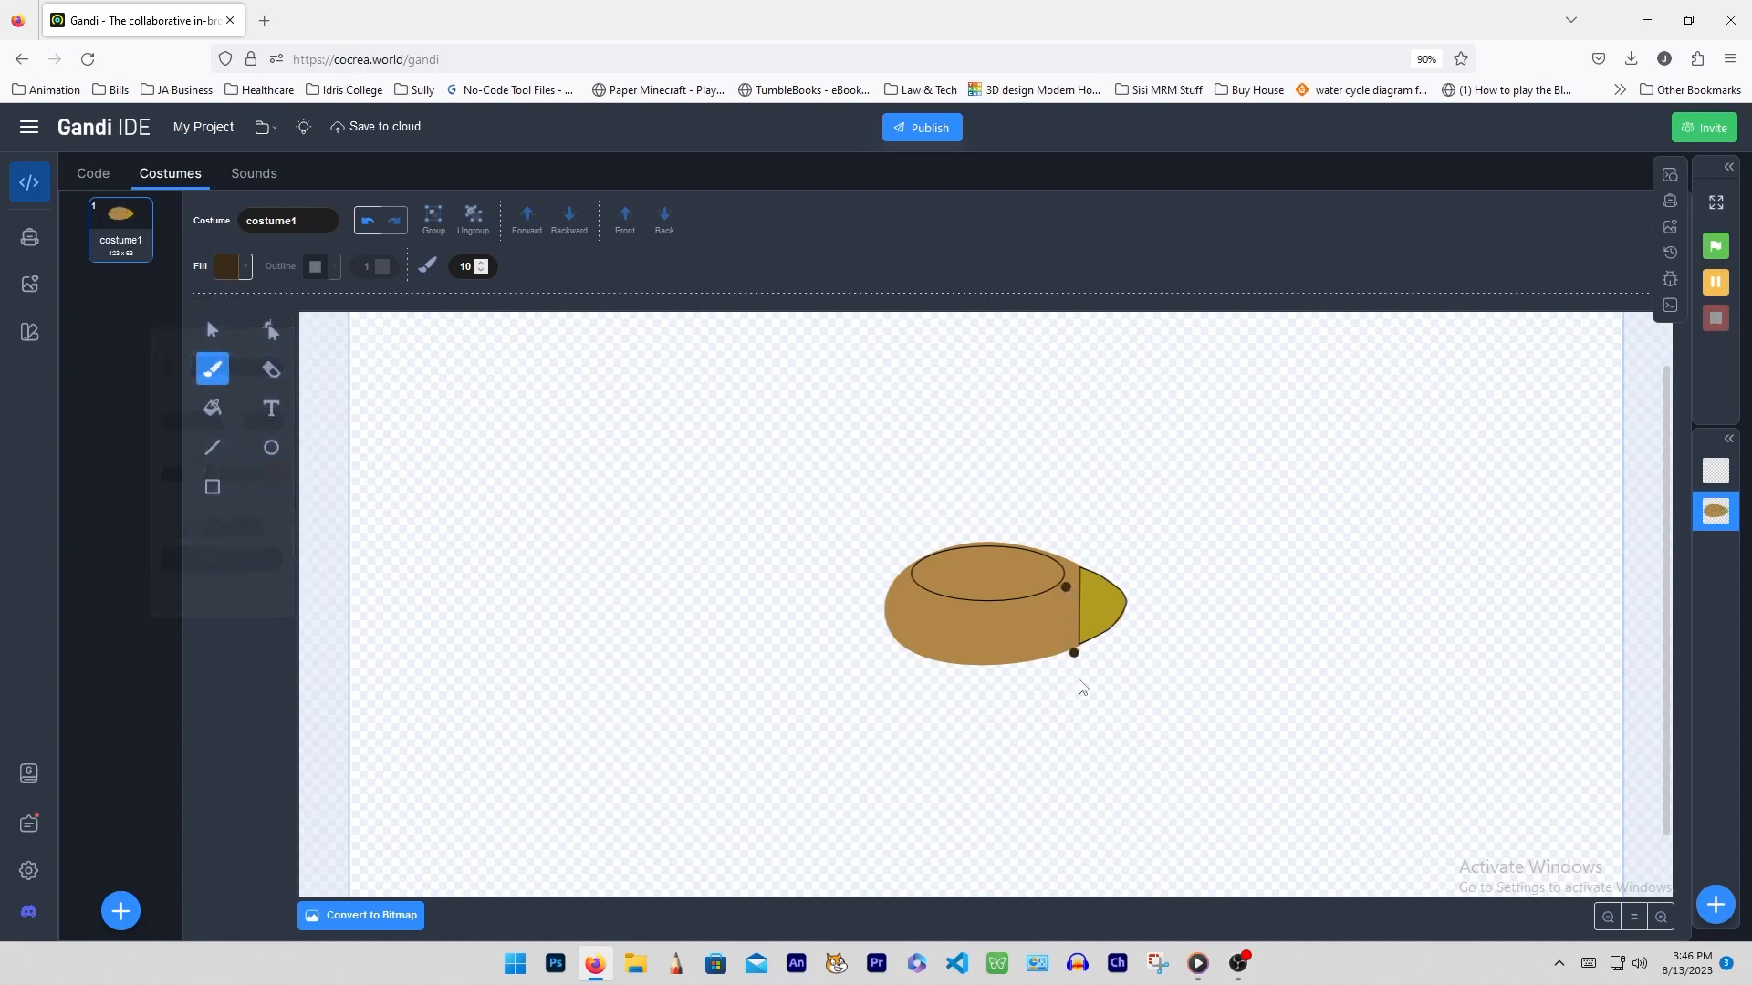
pyautogui.click(1009, 658)
pyautogui.click(213, 331)
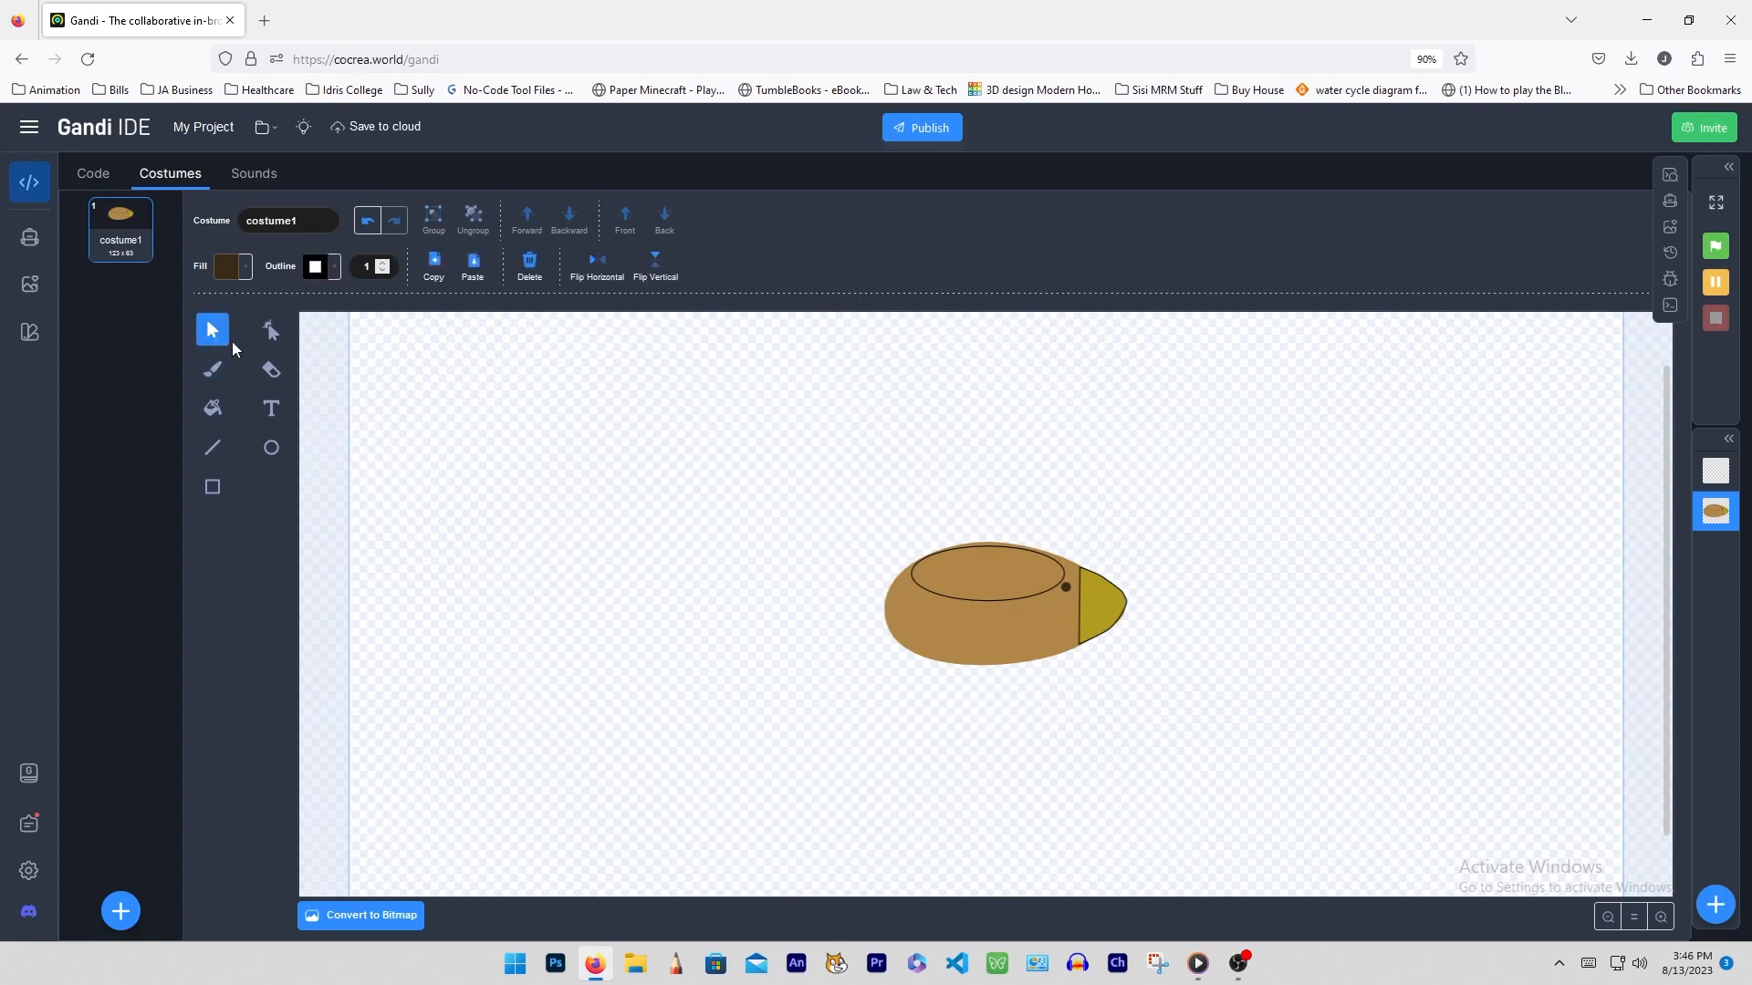
# - Duplicate costume1, and in the copy raise the wing ellipse five nudges and tilt it slightly so its rear end lifts
pyautogui.rightClick(129, 264)
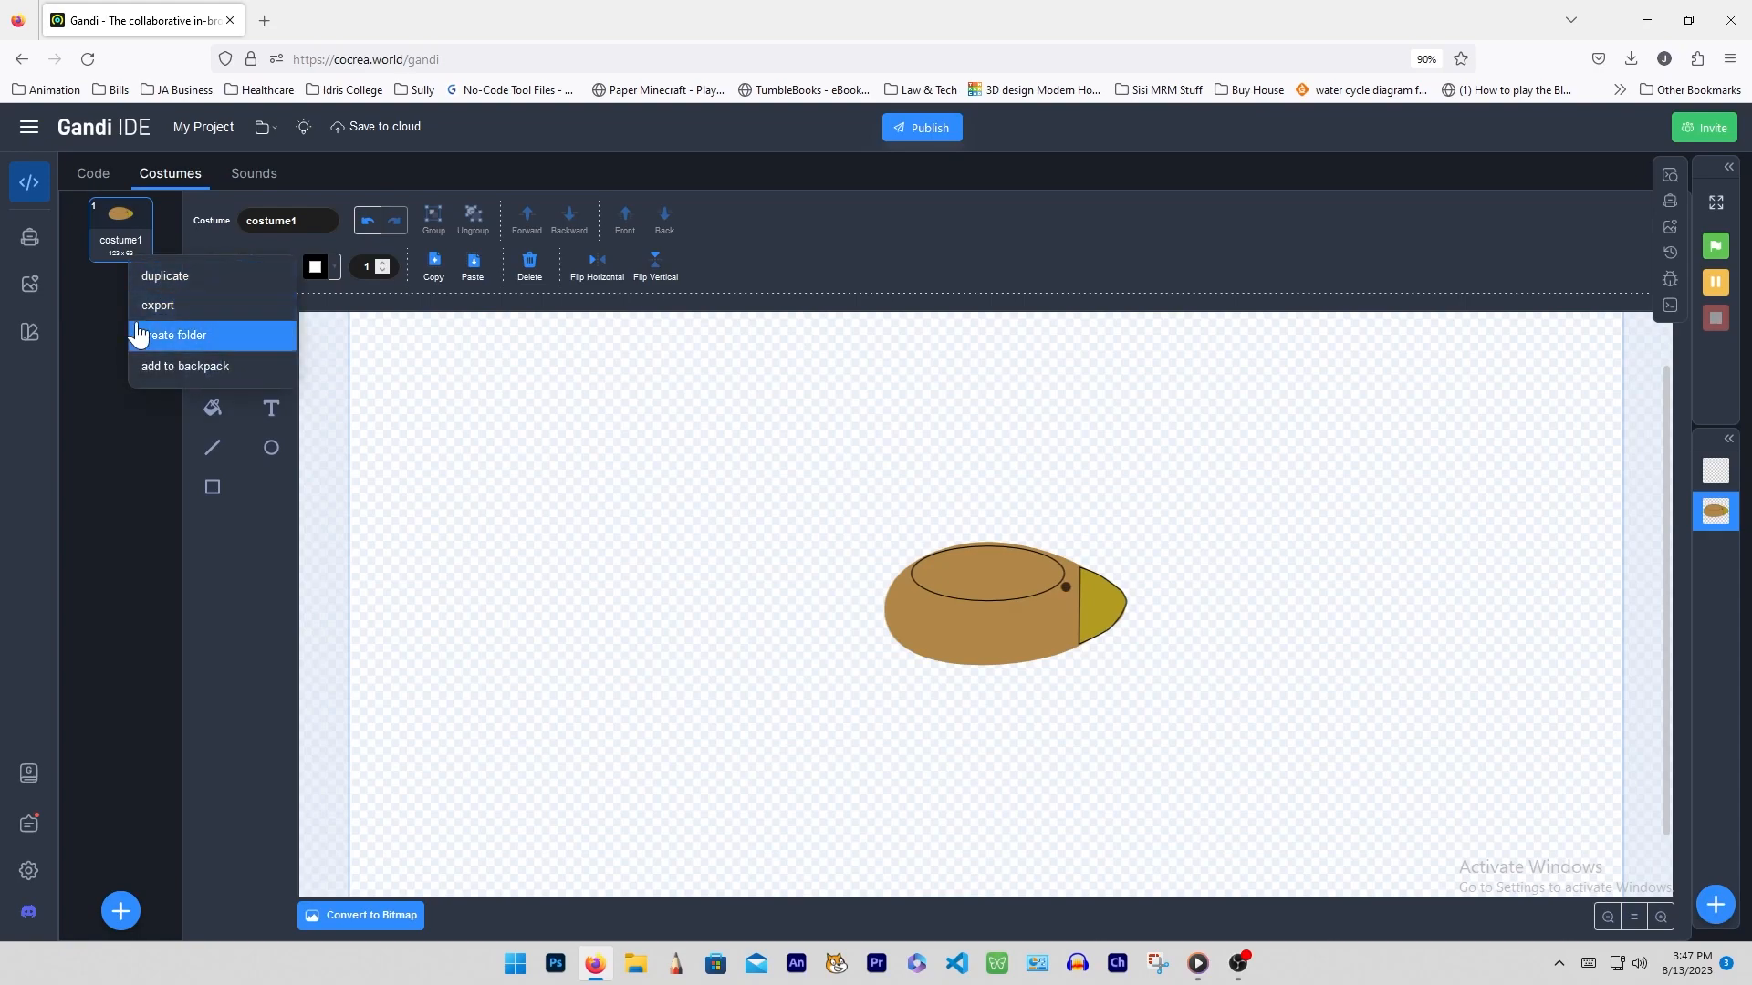
pyautogui.click(162, 278)
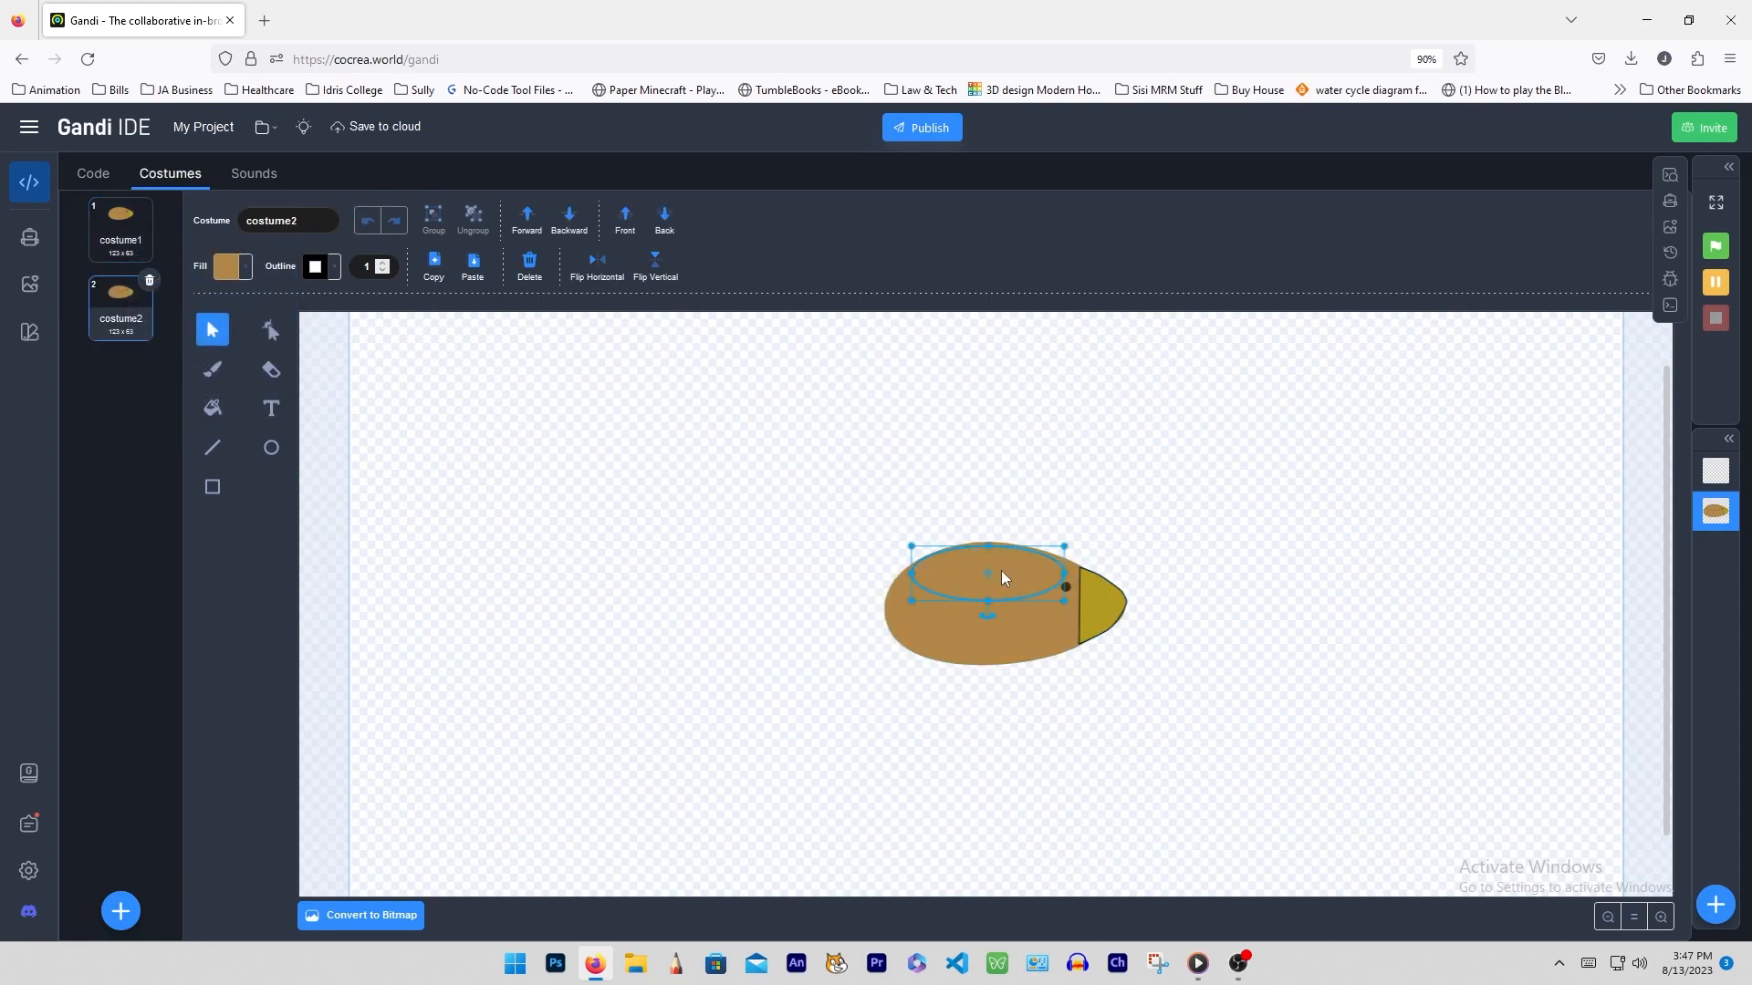
pyautogui.press('Up')
pyautogui.press('Up')
pyautogui.press('Up')
pyautogui.press('Up')
pyautogui.press('Up')
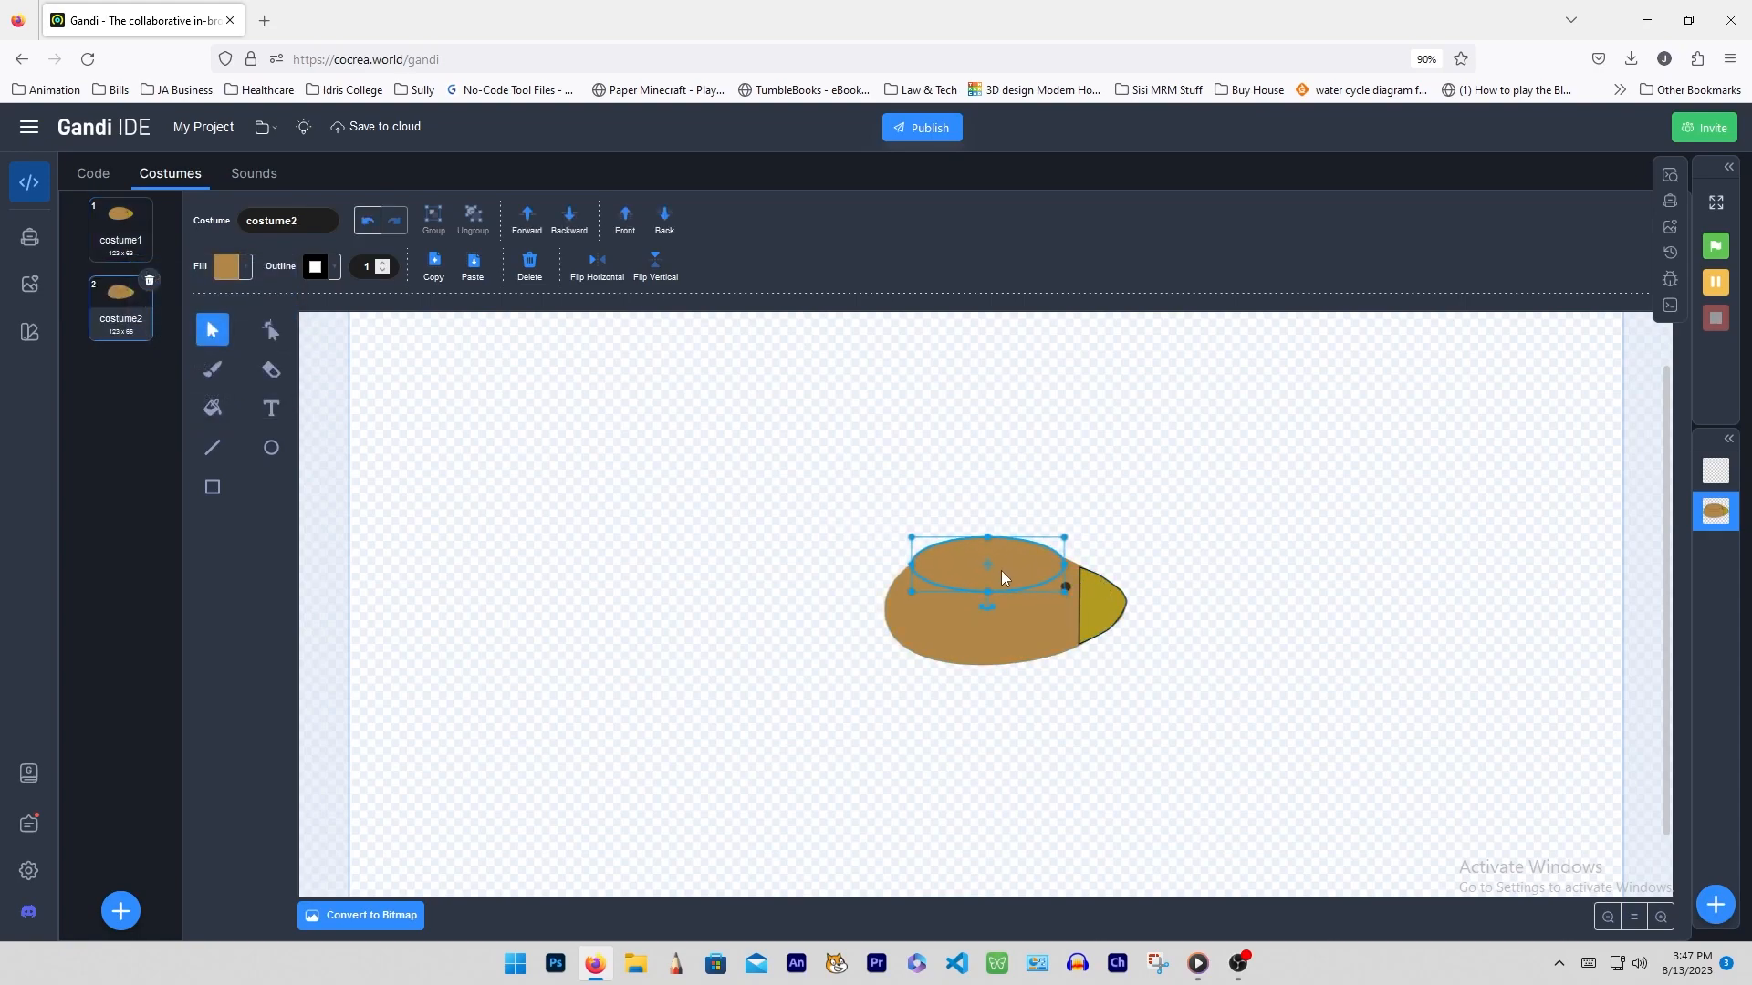
pyautogui.moveTo(989, 609); pyautogui.dragTo(976, 613)
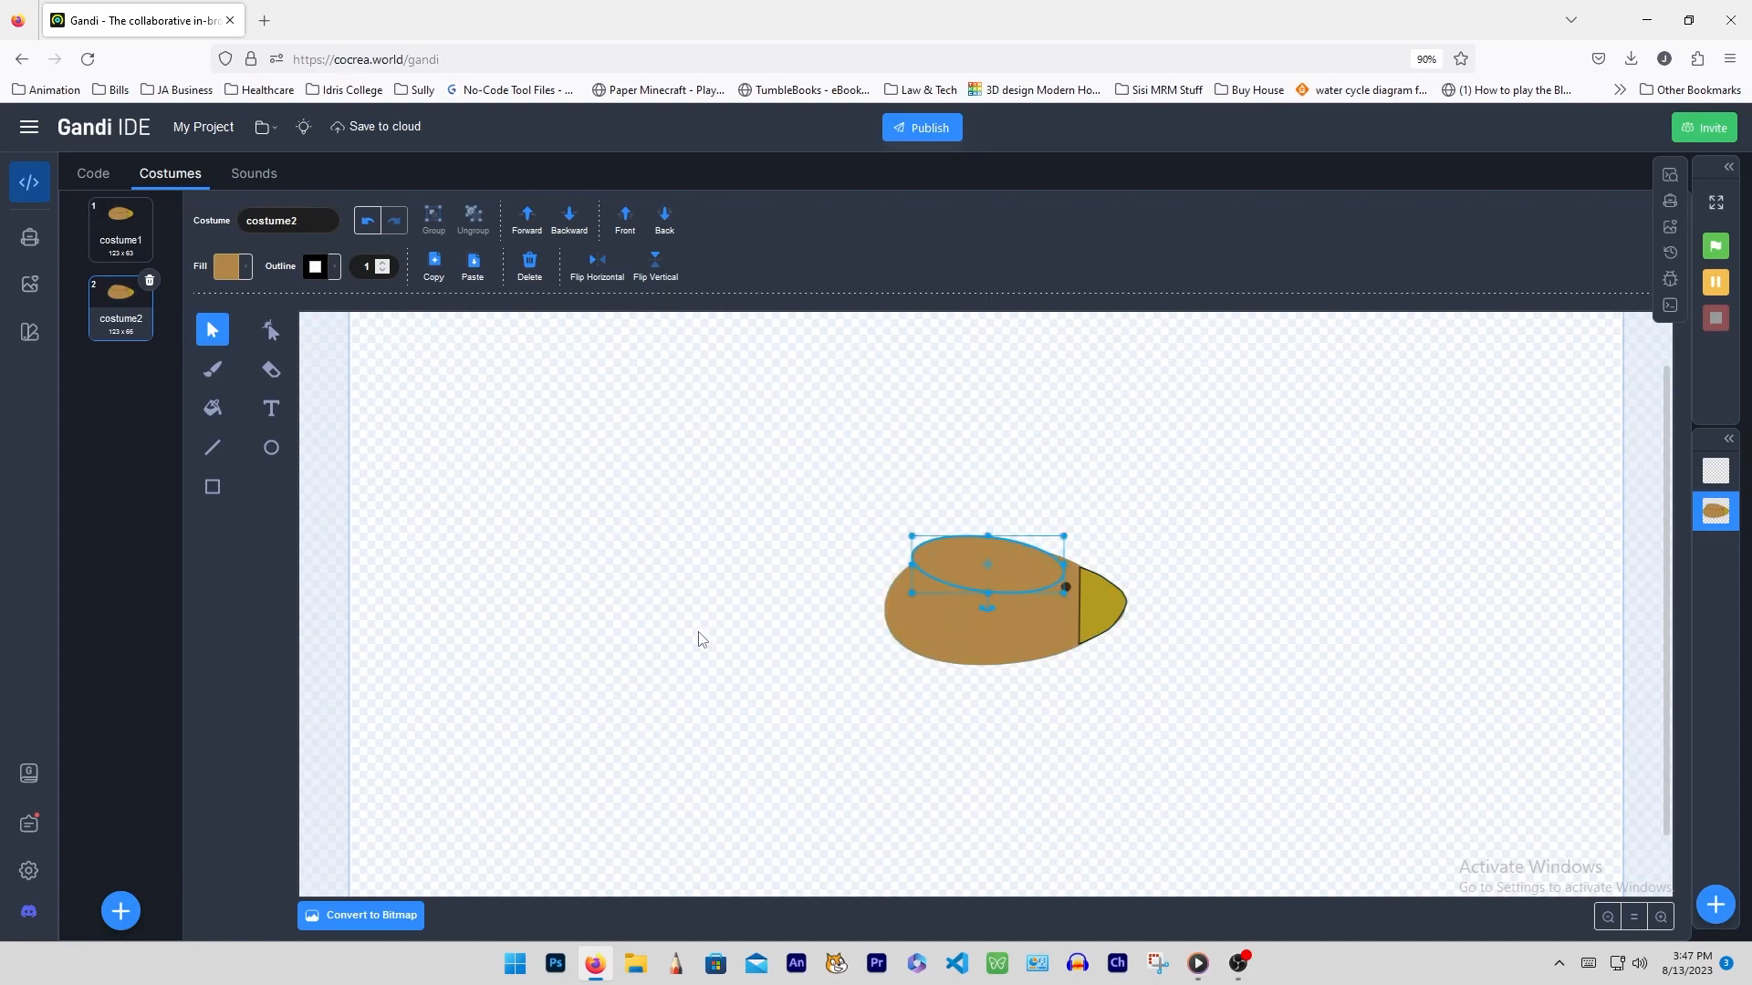
# - Duplicate costume2, and in the copy raise the wing further above the body and tilt its rear end up more steeply
pyautogui.rightClick(114, 326)
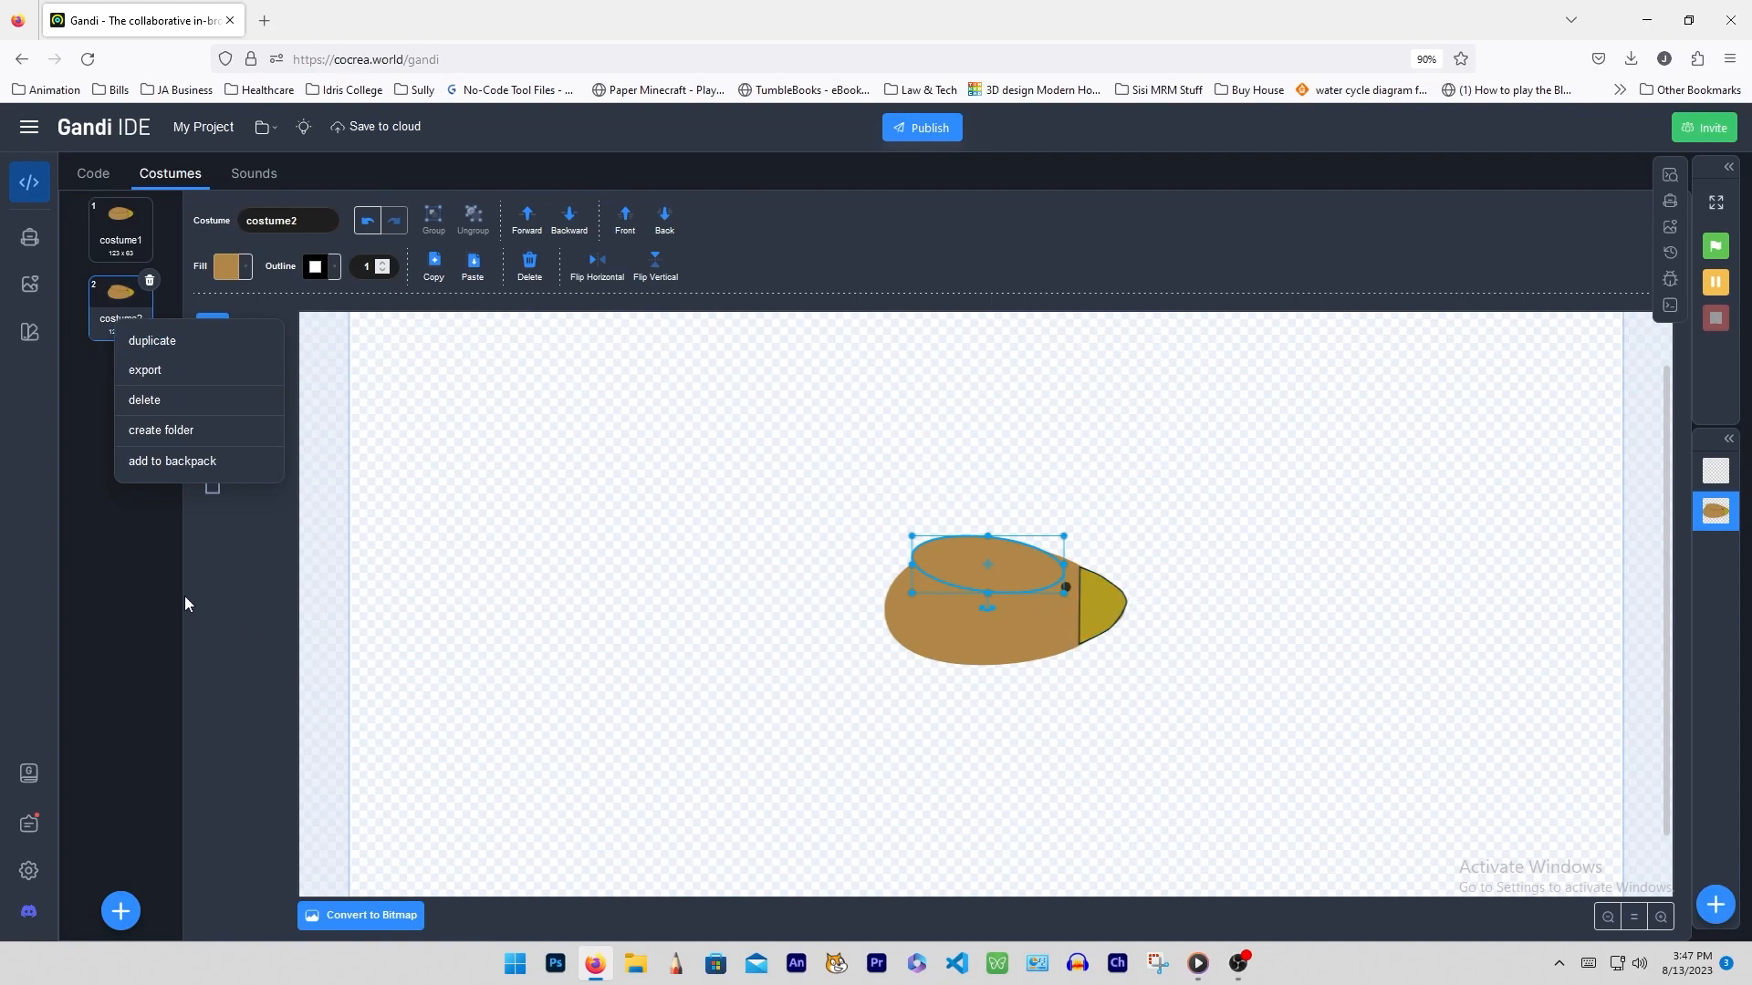
pyautogui.click(151, 341)
pyautogui.click(977, 582)
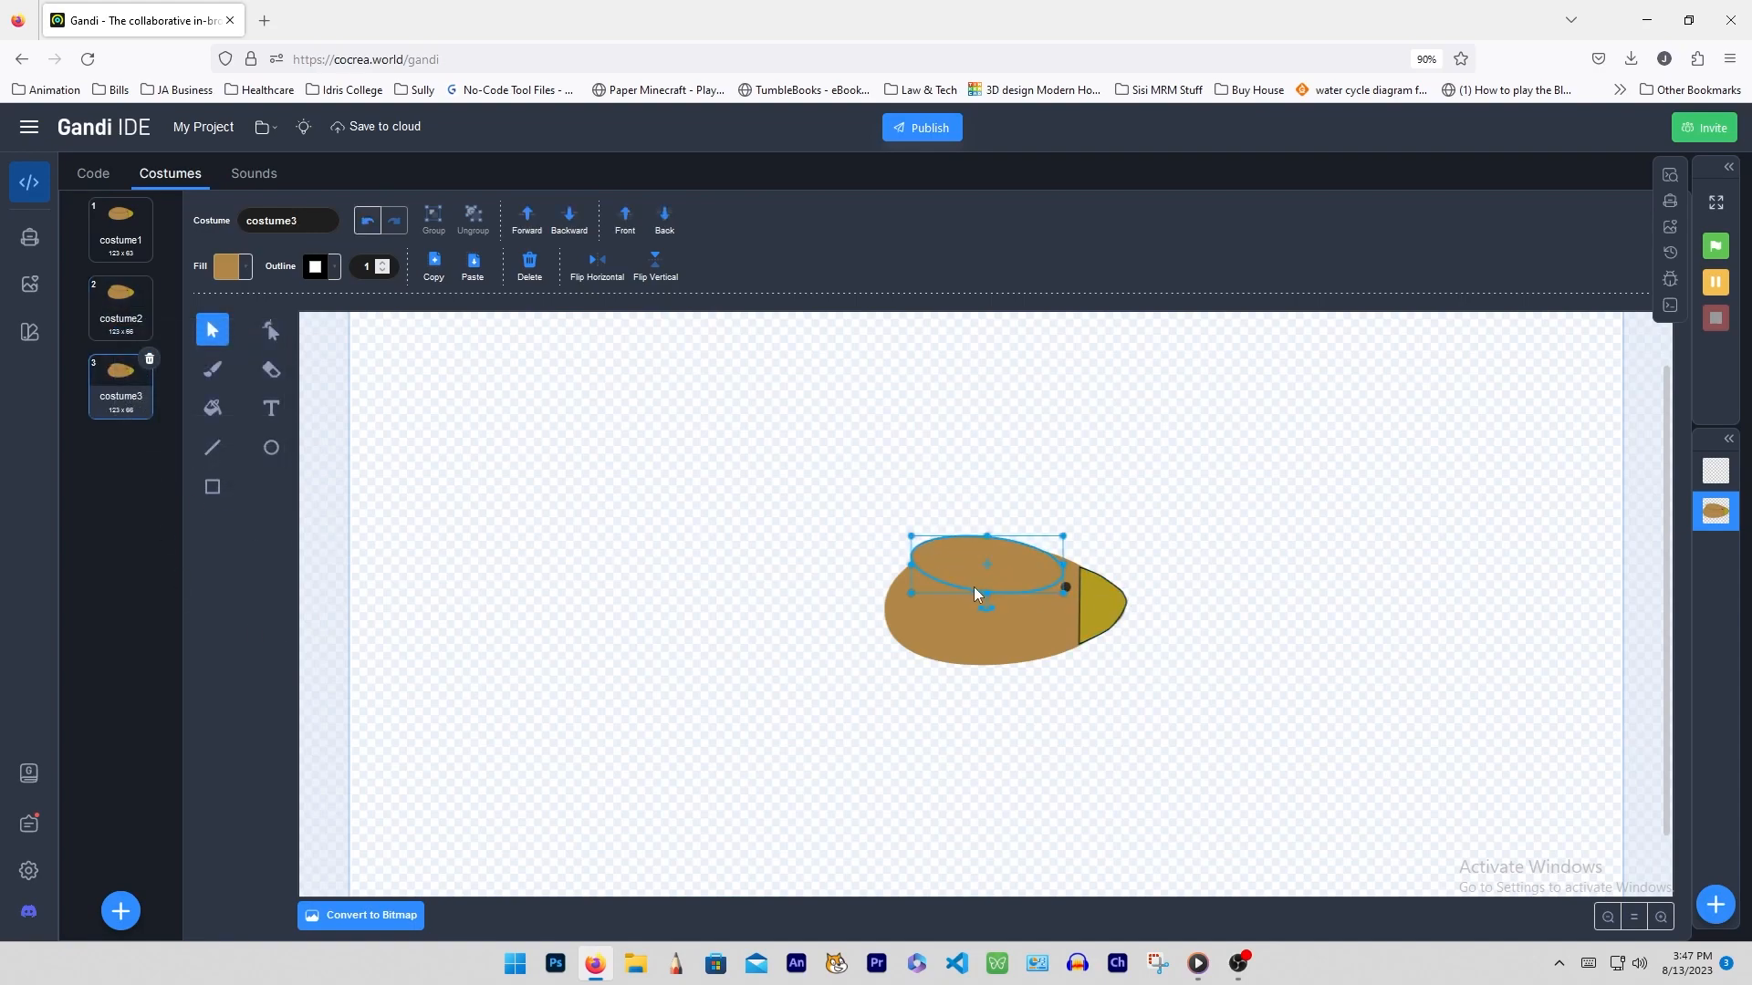
pyautogui.press('Up')
pyautogui.press('Up')
pyautogui.press('Up')
pyautogui.press('Up')
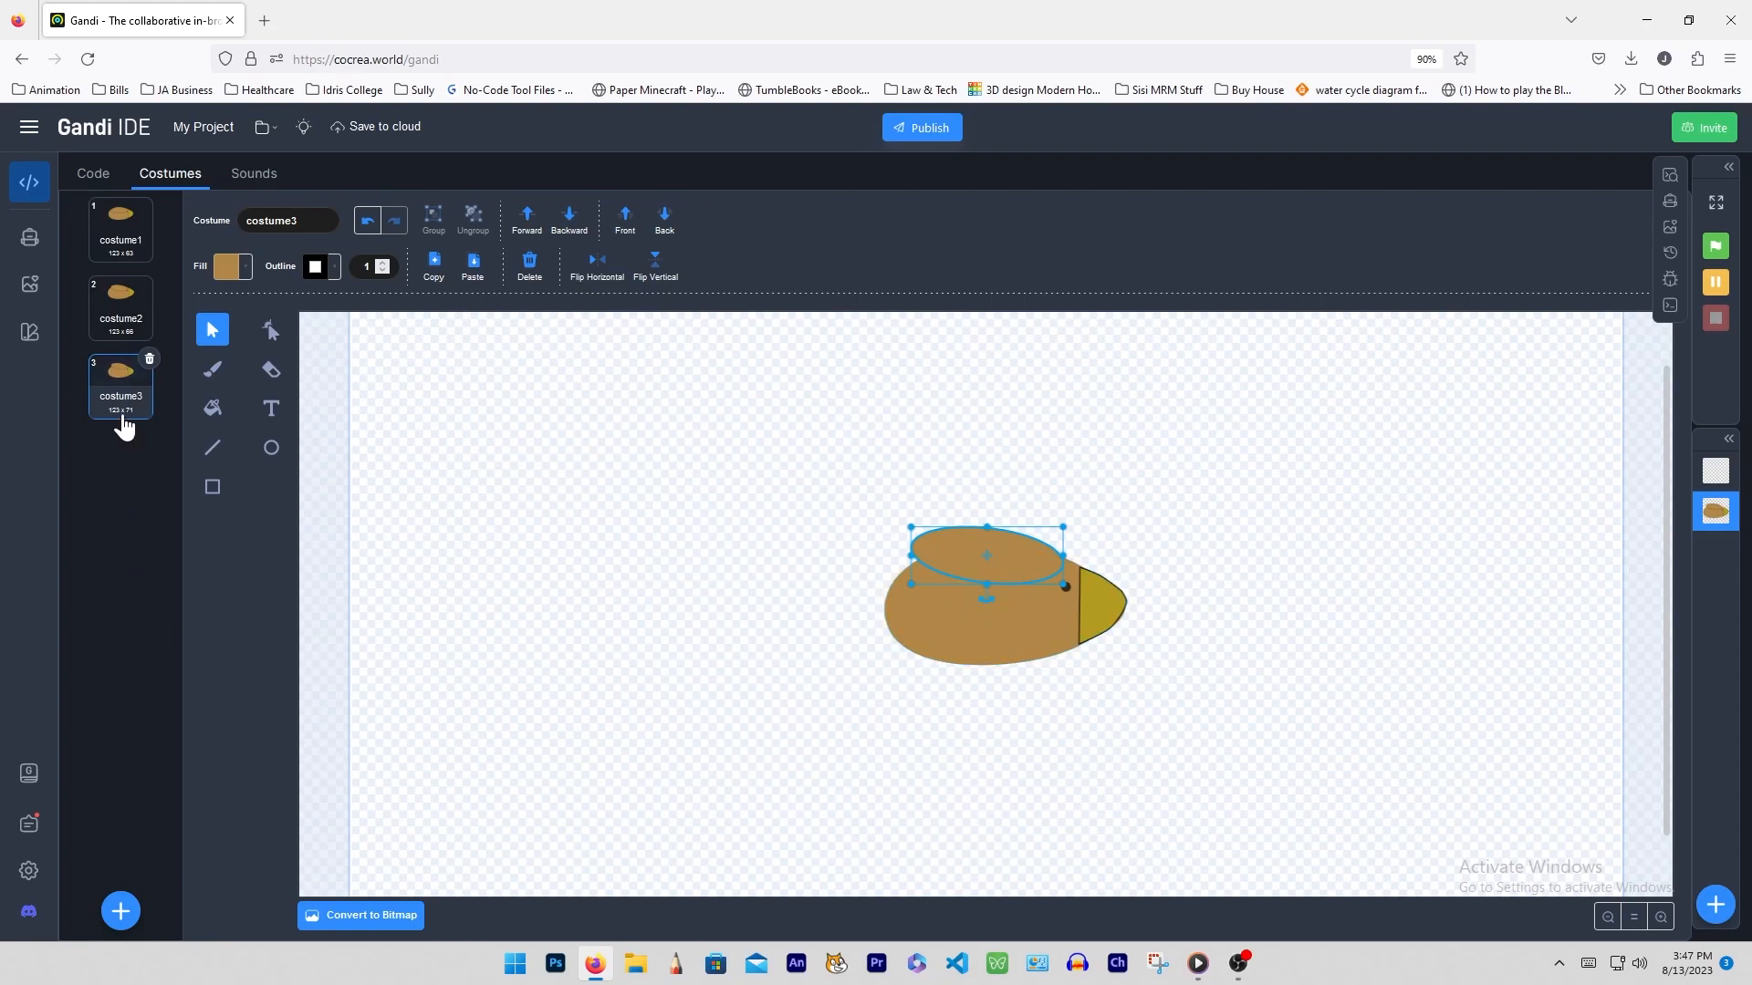
pyautogui.moveTo(985, 601); pyautogui.dragTo(978, 603)
pyautogui.click(501, 657)
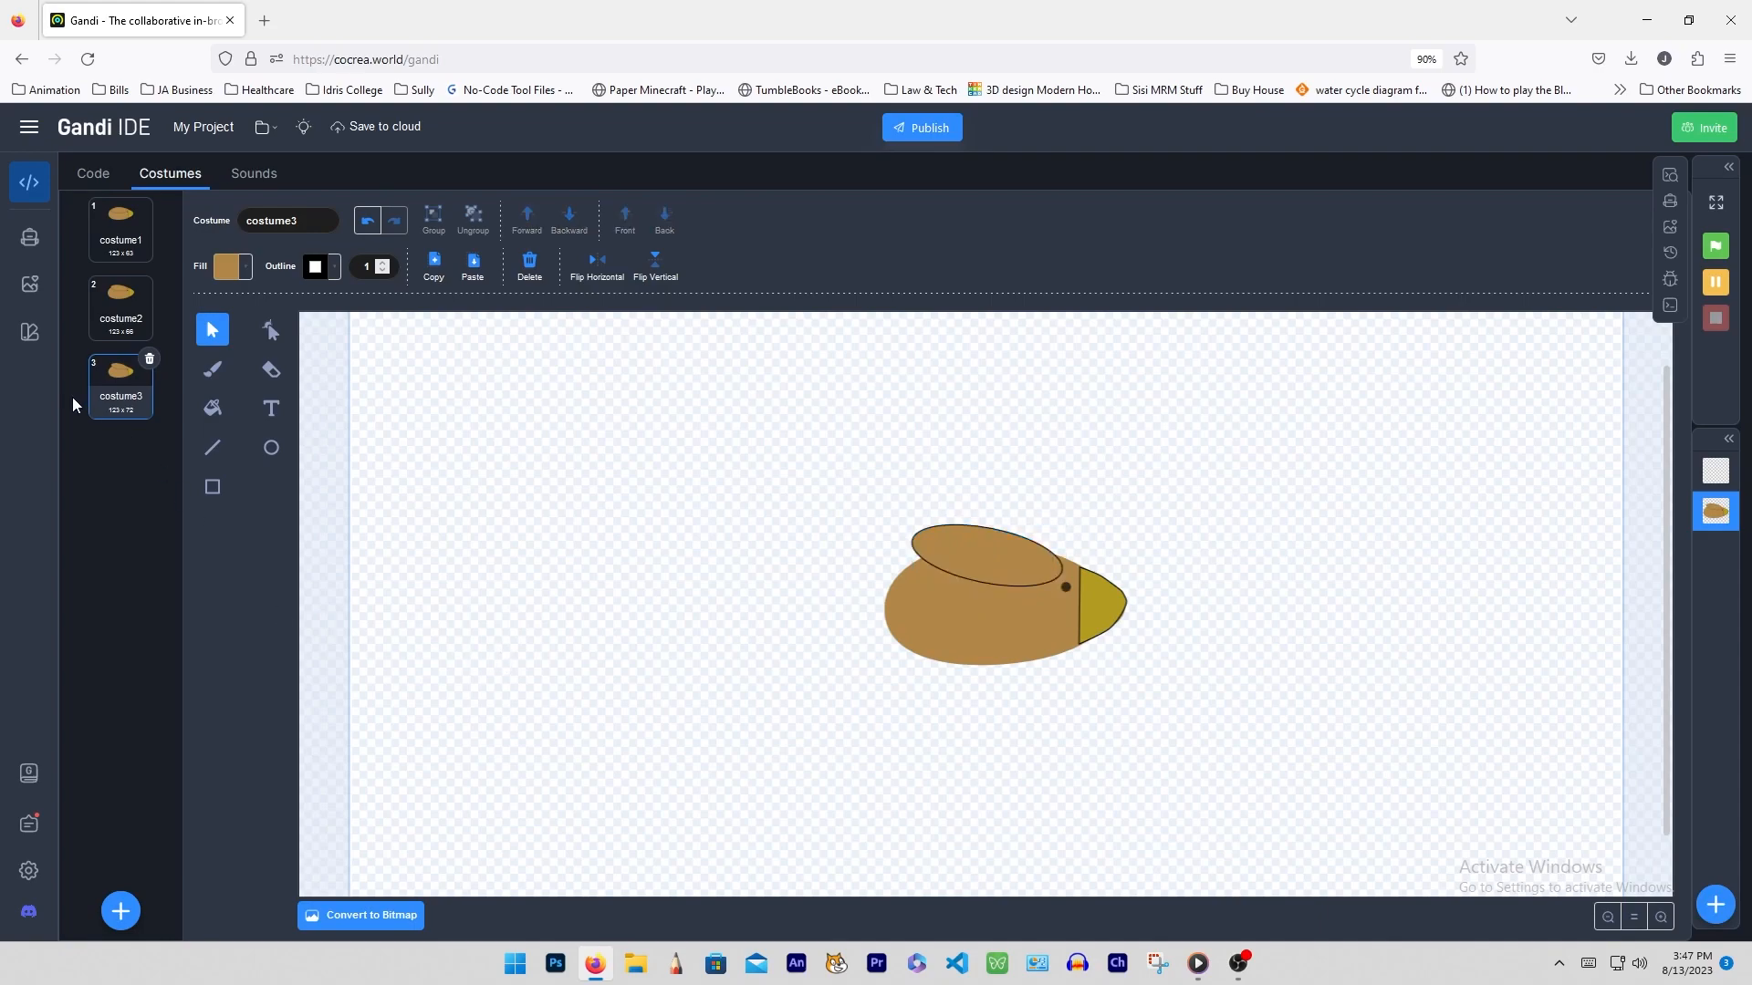
pyautogui.rightClick(99, 398)
pyautogui.click(149, 436)
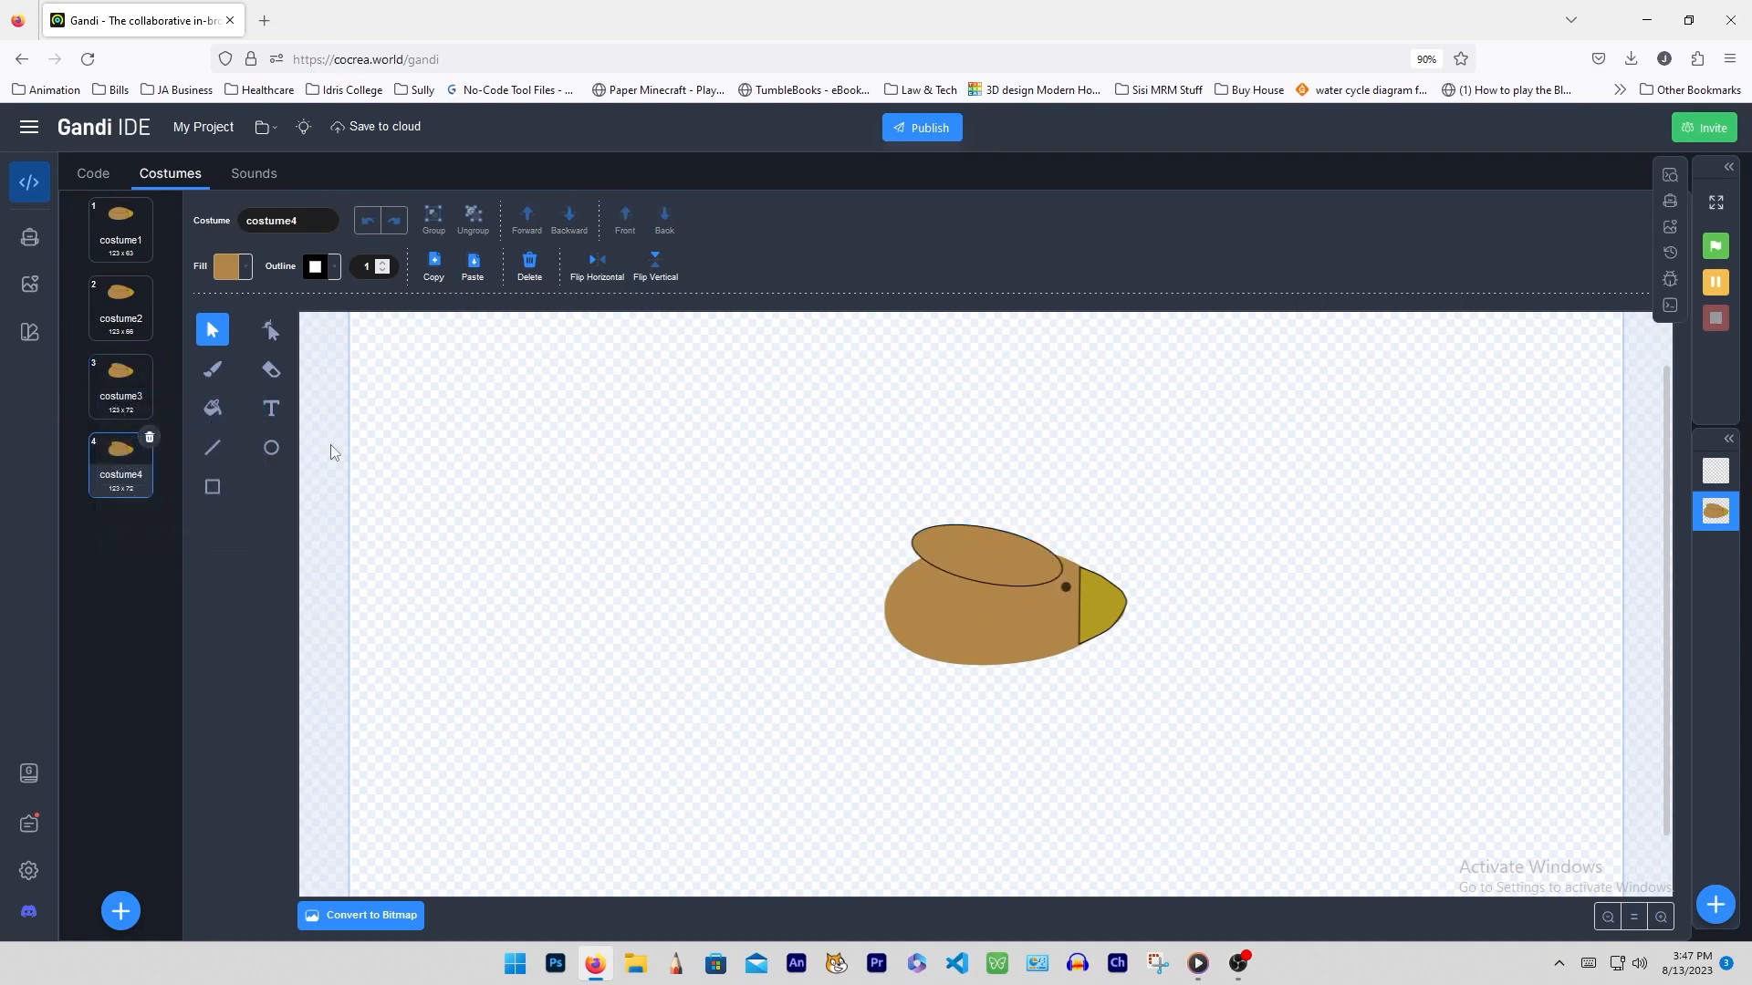
pyautogui.click(150, 437)
# - Duplicate costume2 with its half-raised wing and move the copy to the end of the costume list
pyautogui.rightClick(117, 311)
pyautogui.click(160, 333)
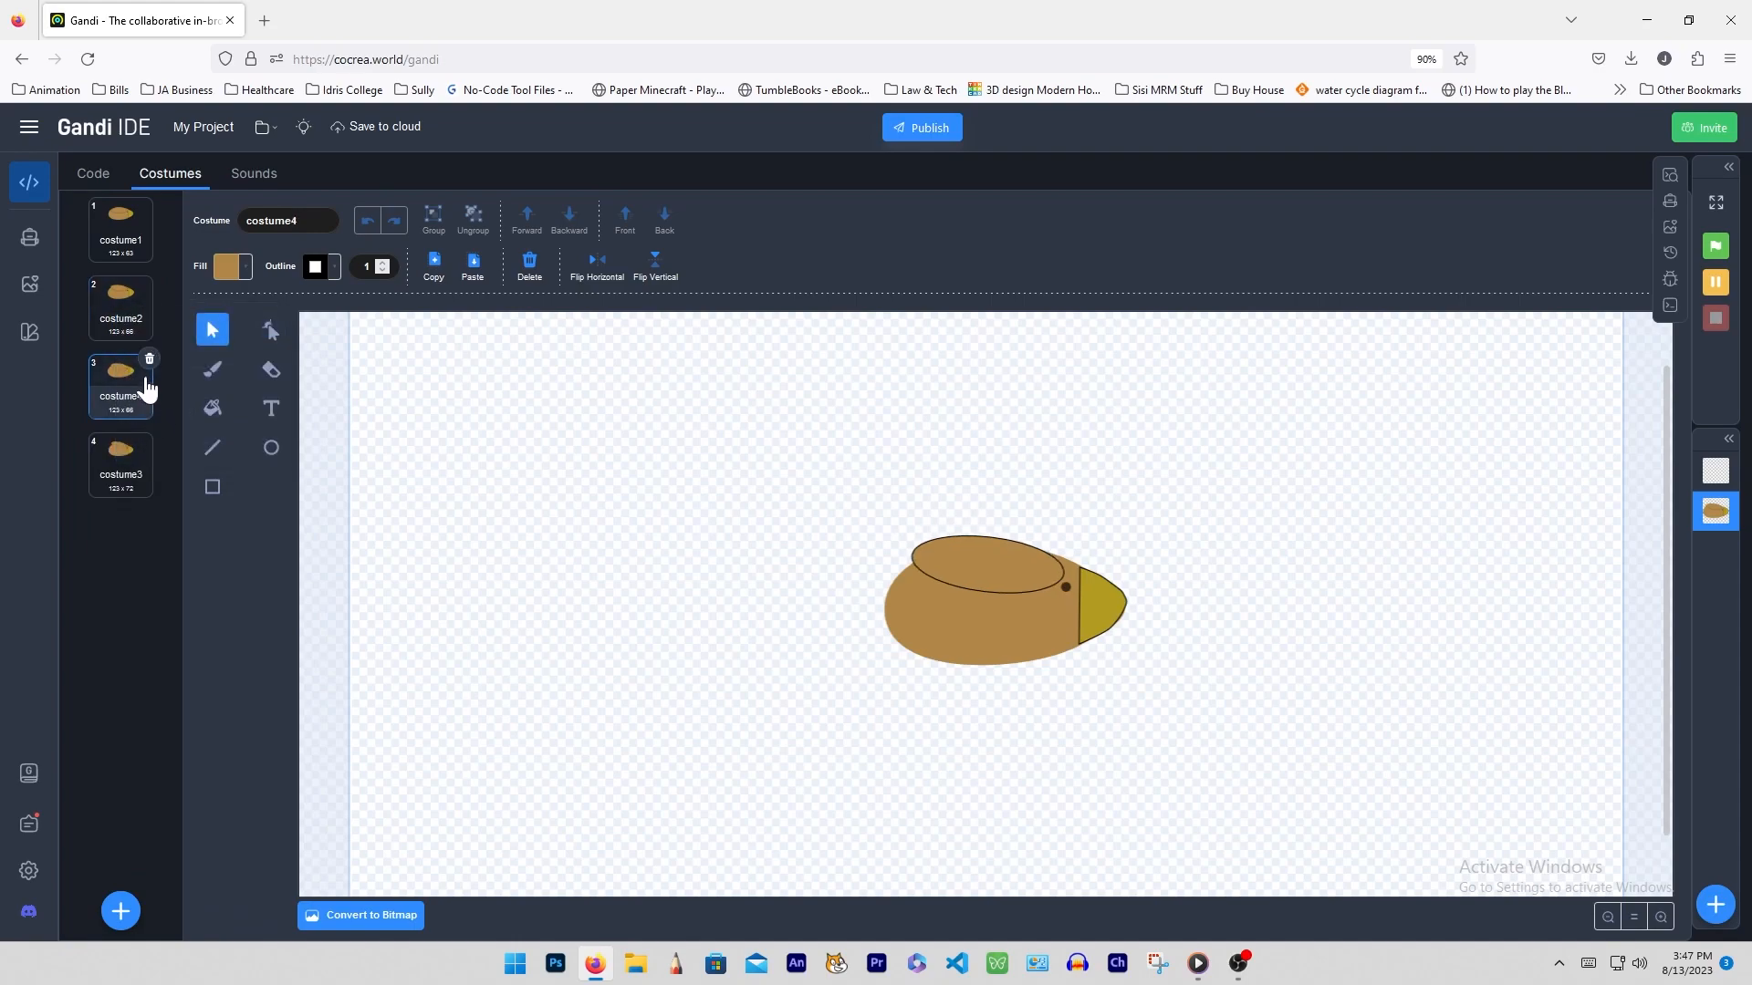
pyautogui.moveTo(146, 401); pyautogui.dragTo(123, 469)
pyautogui.rightClick(137, 491)
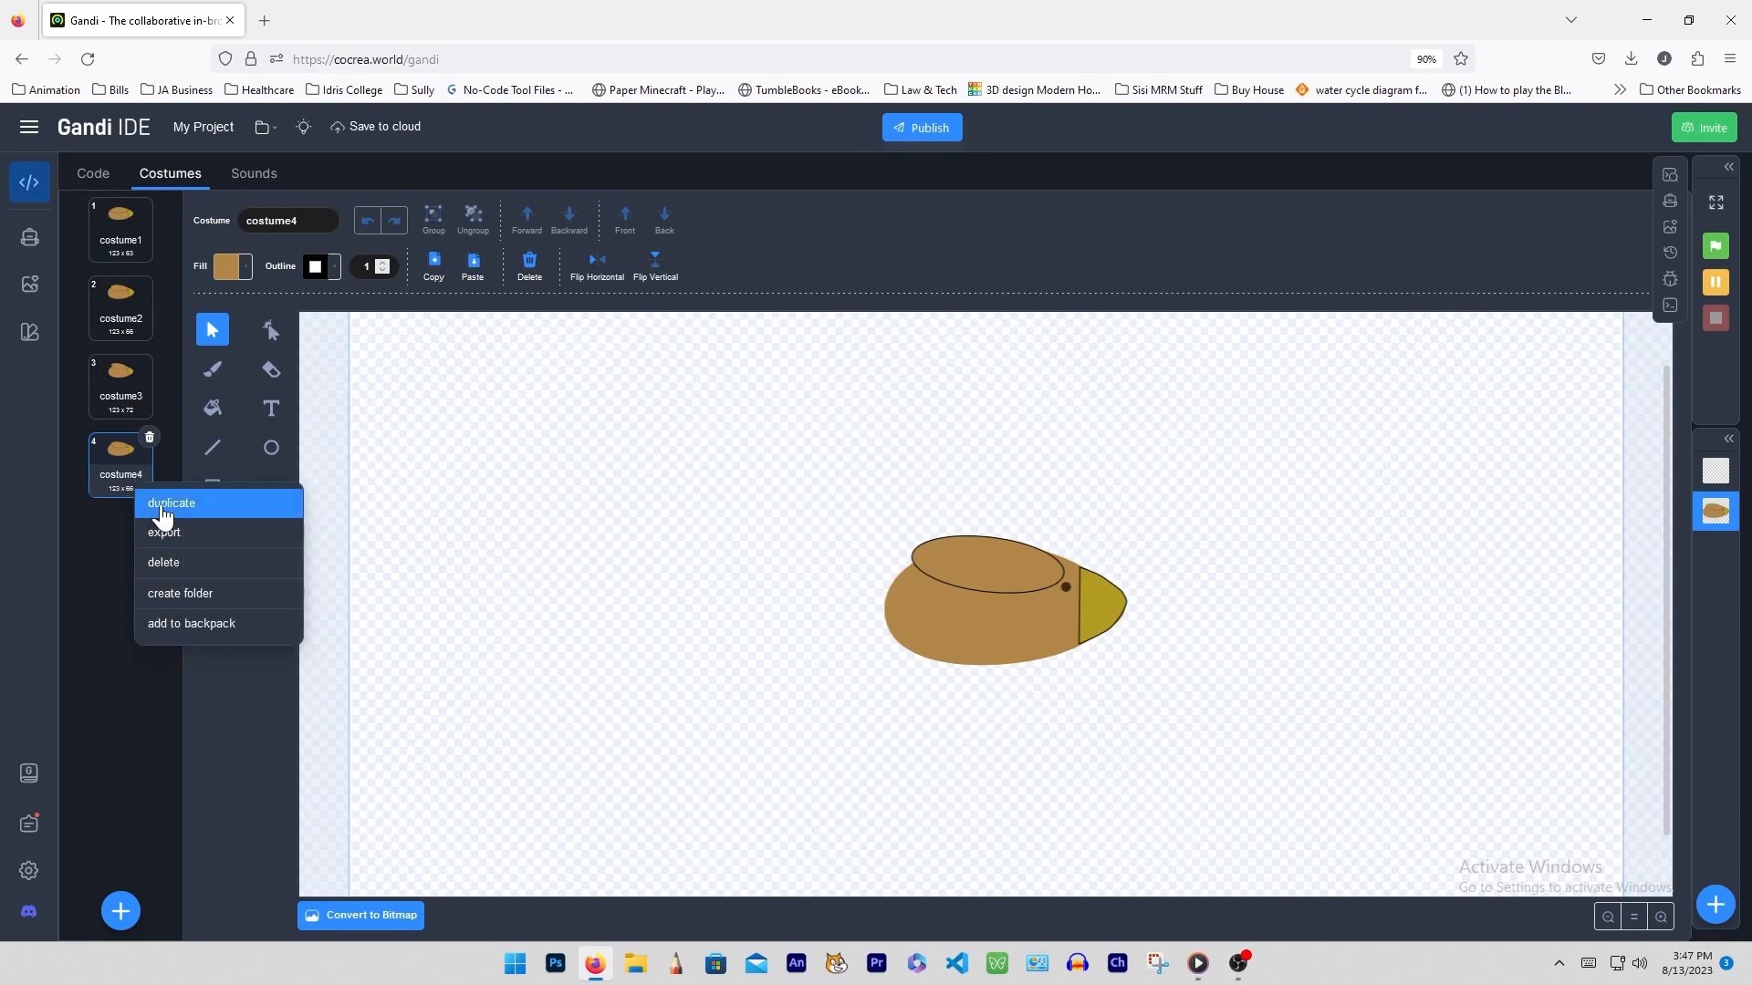
pyautogui.click(301, 503)
pyautogui.click(150, 516)
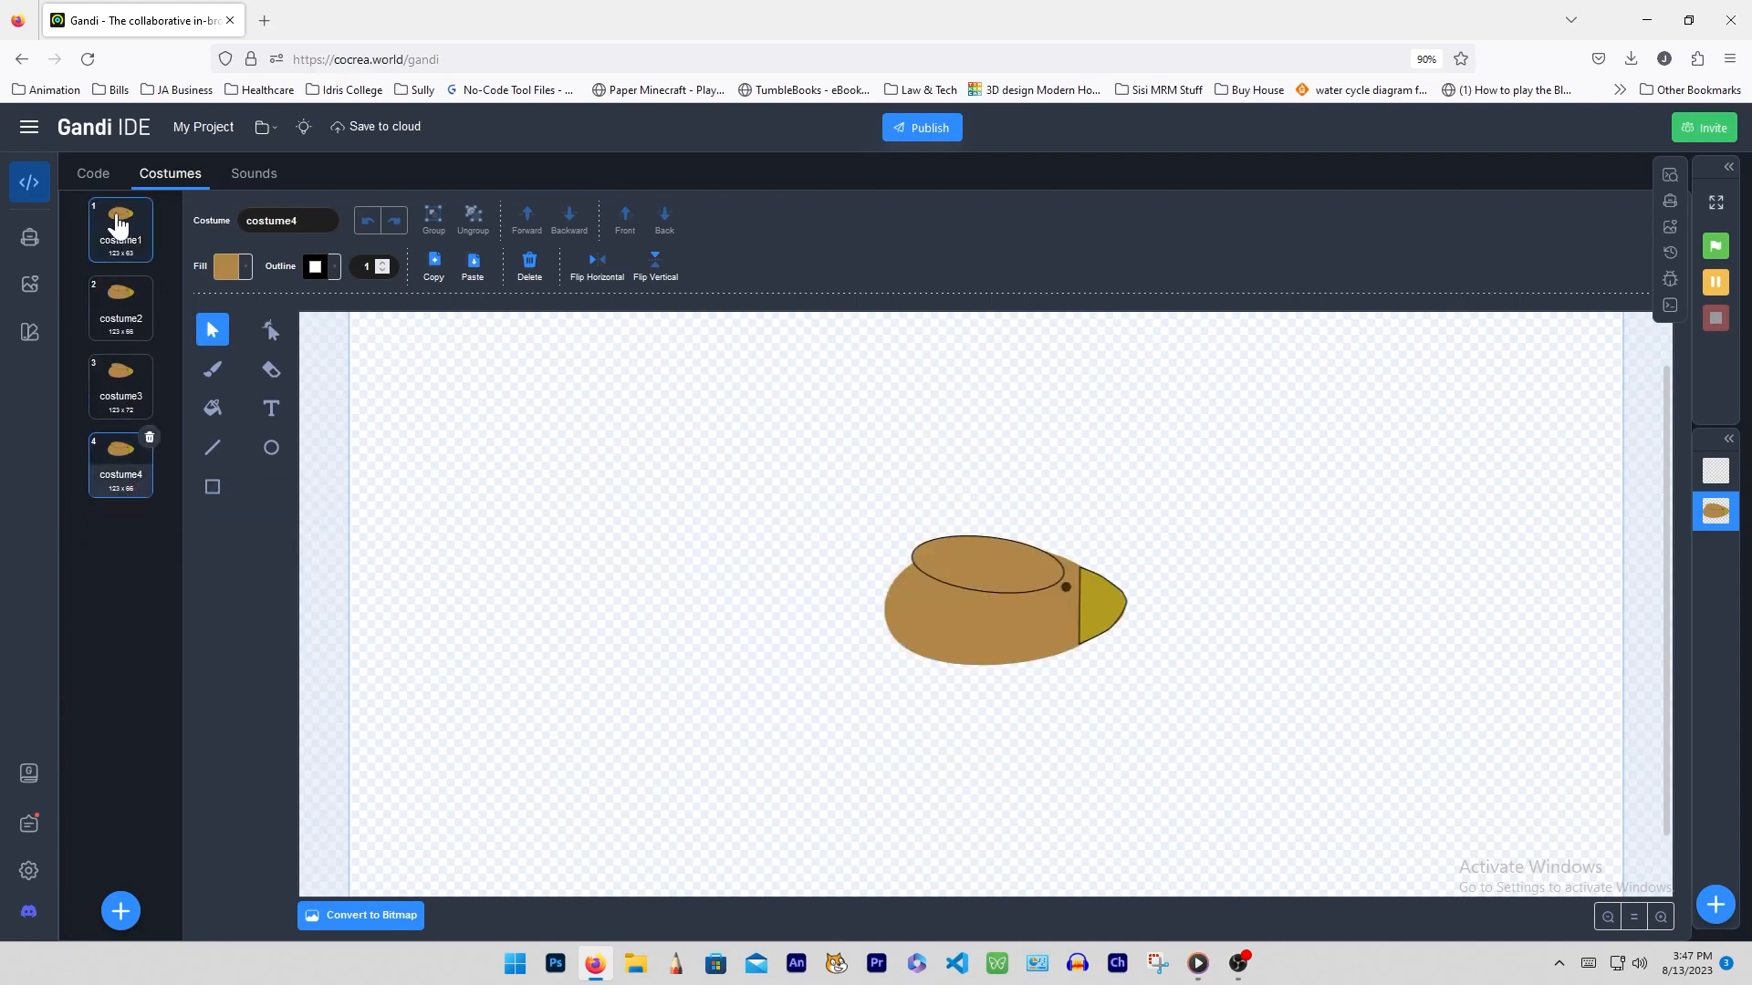
# - Duplicate costume1 with its lowered wing and move the copy to the end of the costume list as the fifth frame
pyautogui.rightClick(114, 221)
pyautogui.click(146, 234)
pyautogui.moveTo(123, 301); pyautogui.dragTo(124, 547)
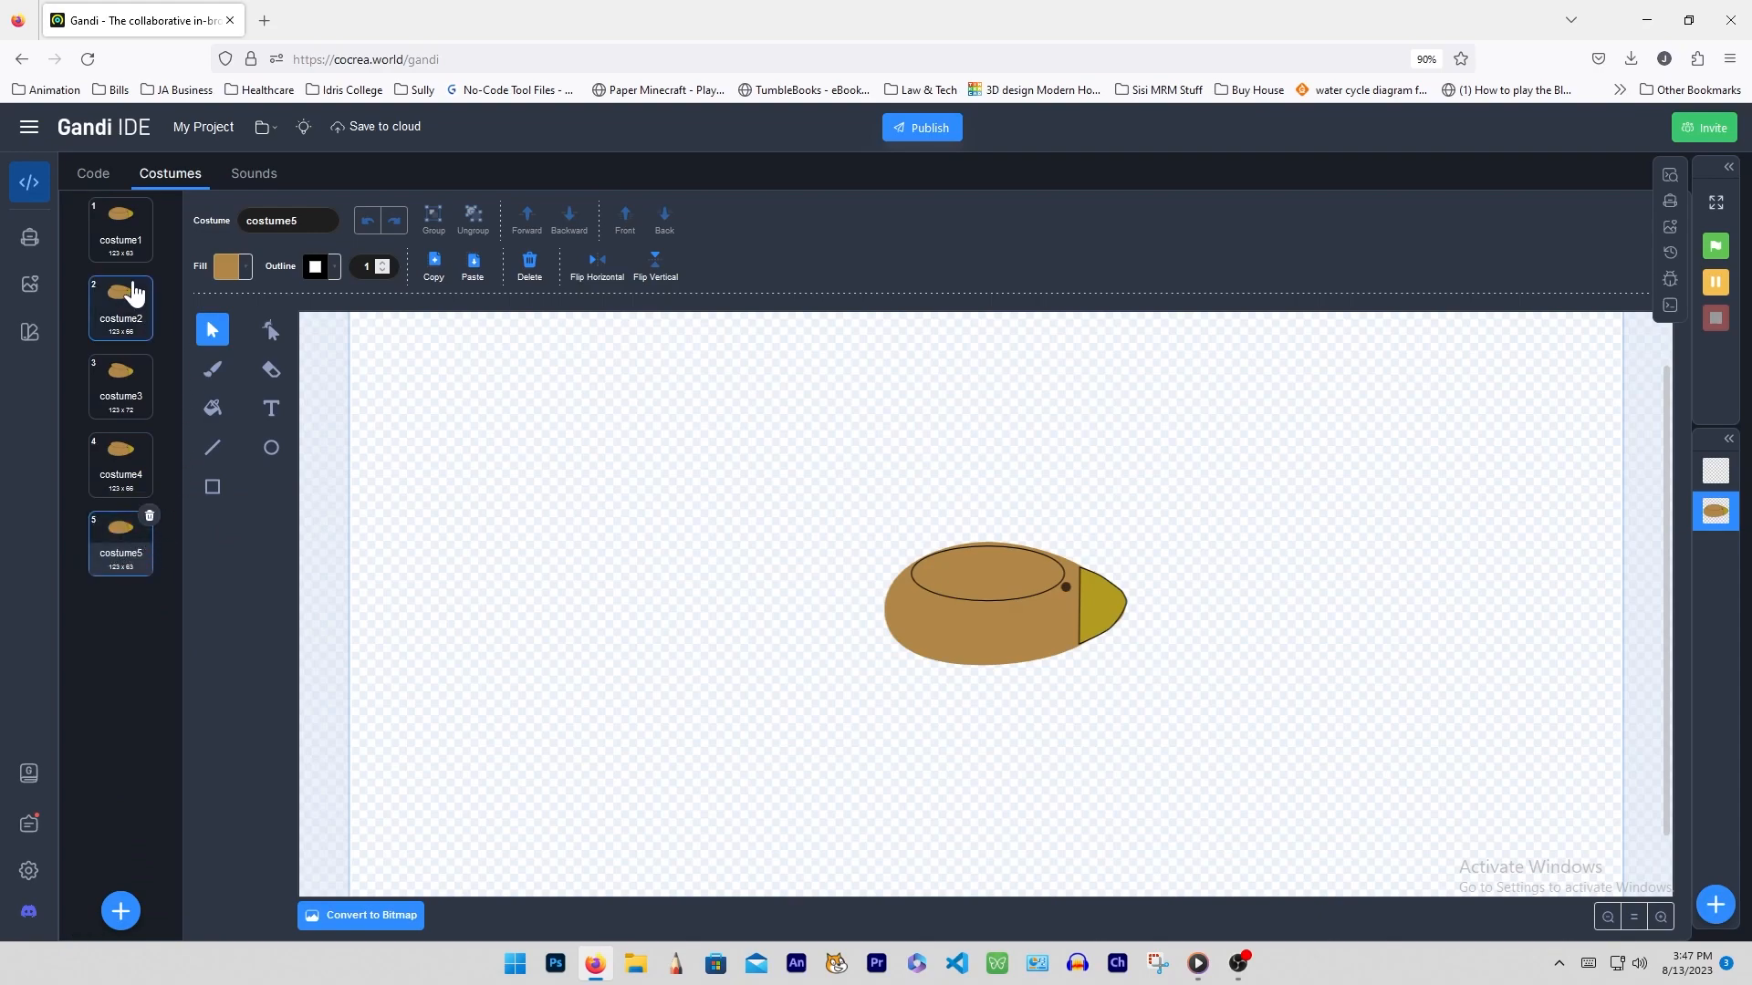
# - Return to the sprite's code, run the project and view the wing animation on the full-screen stage
pyautogui.click(95, 177)
pyautogui.click(1410, 200)
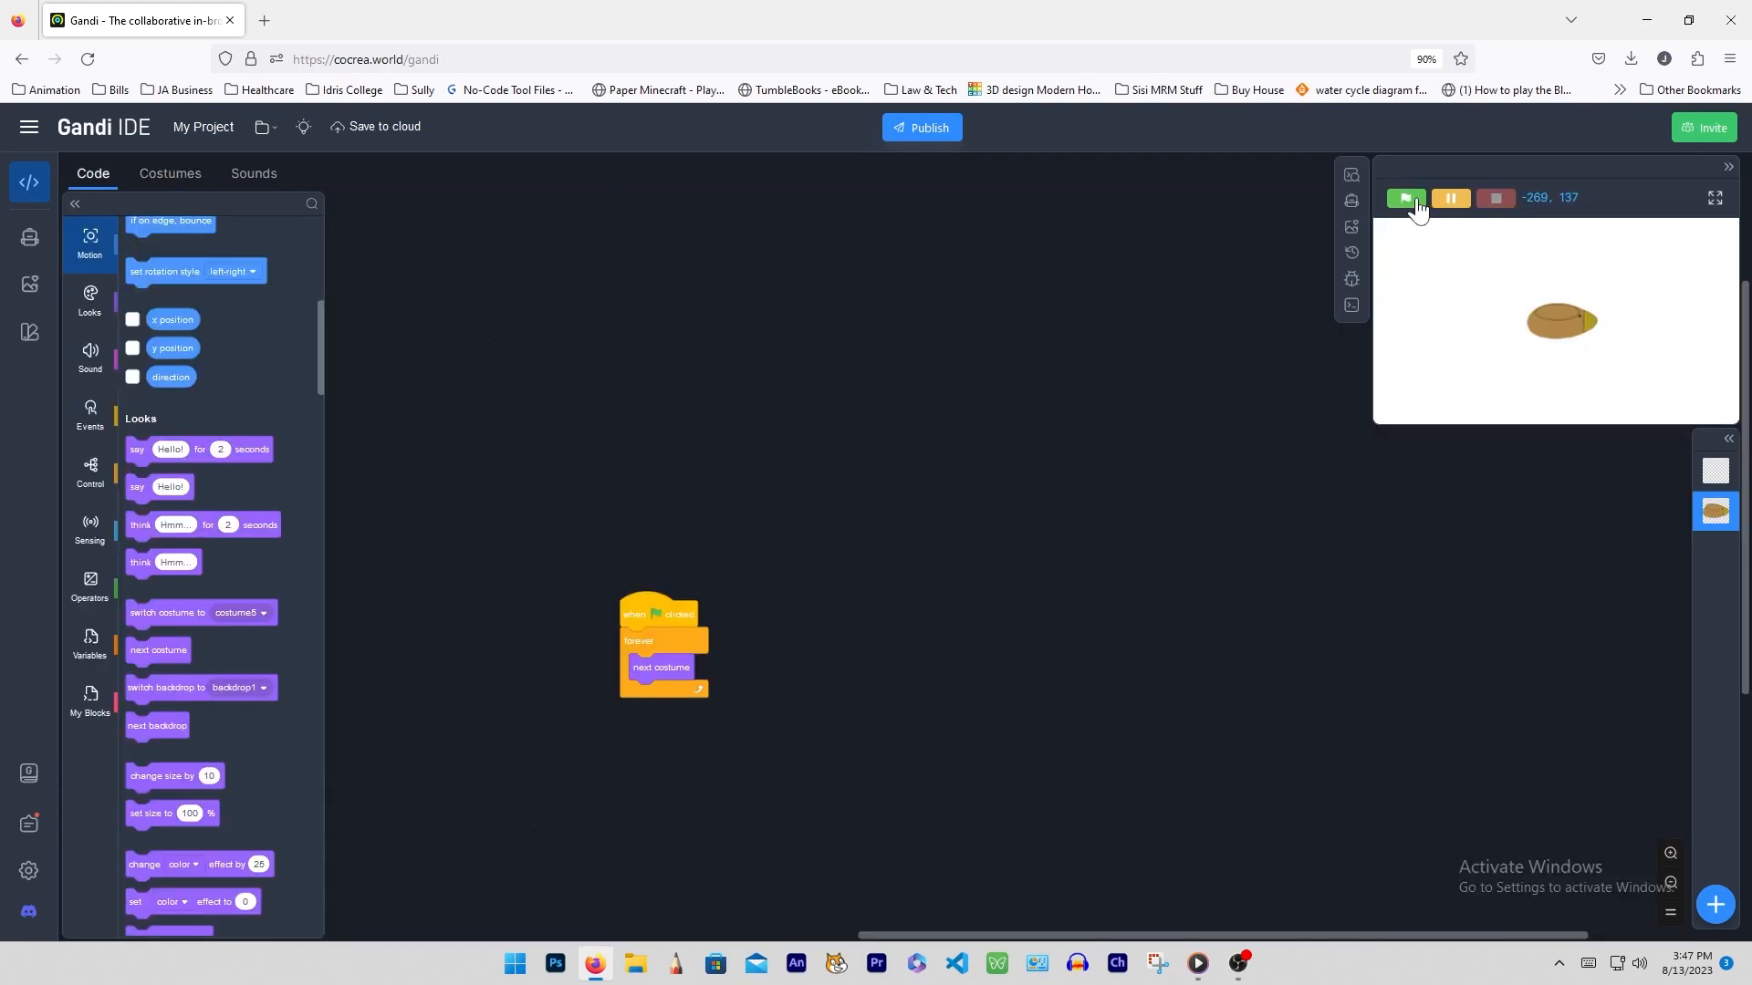
pyautogui.click(1716, 199)
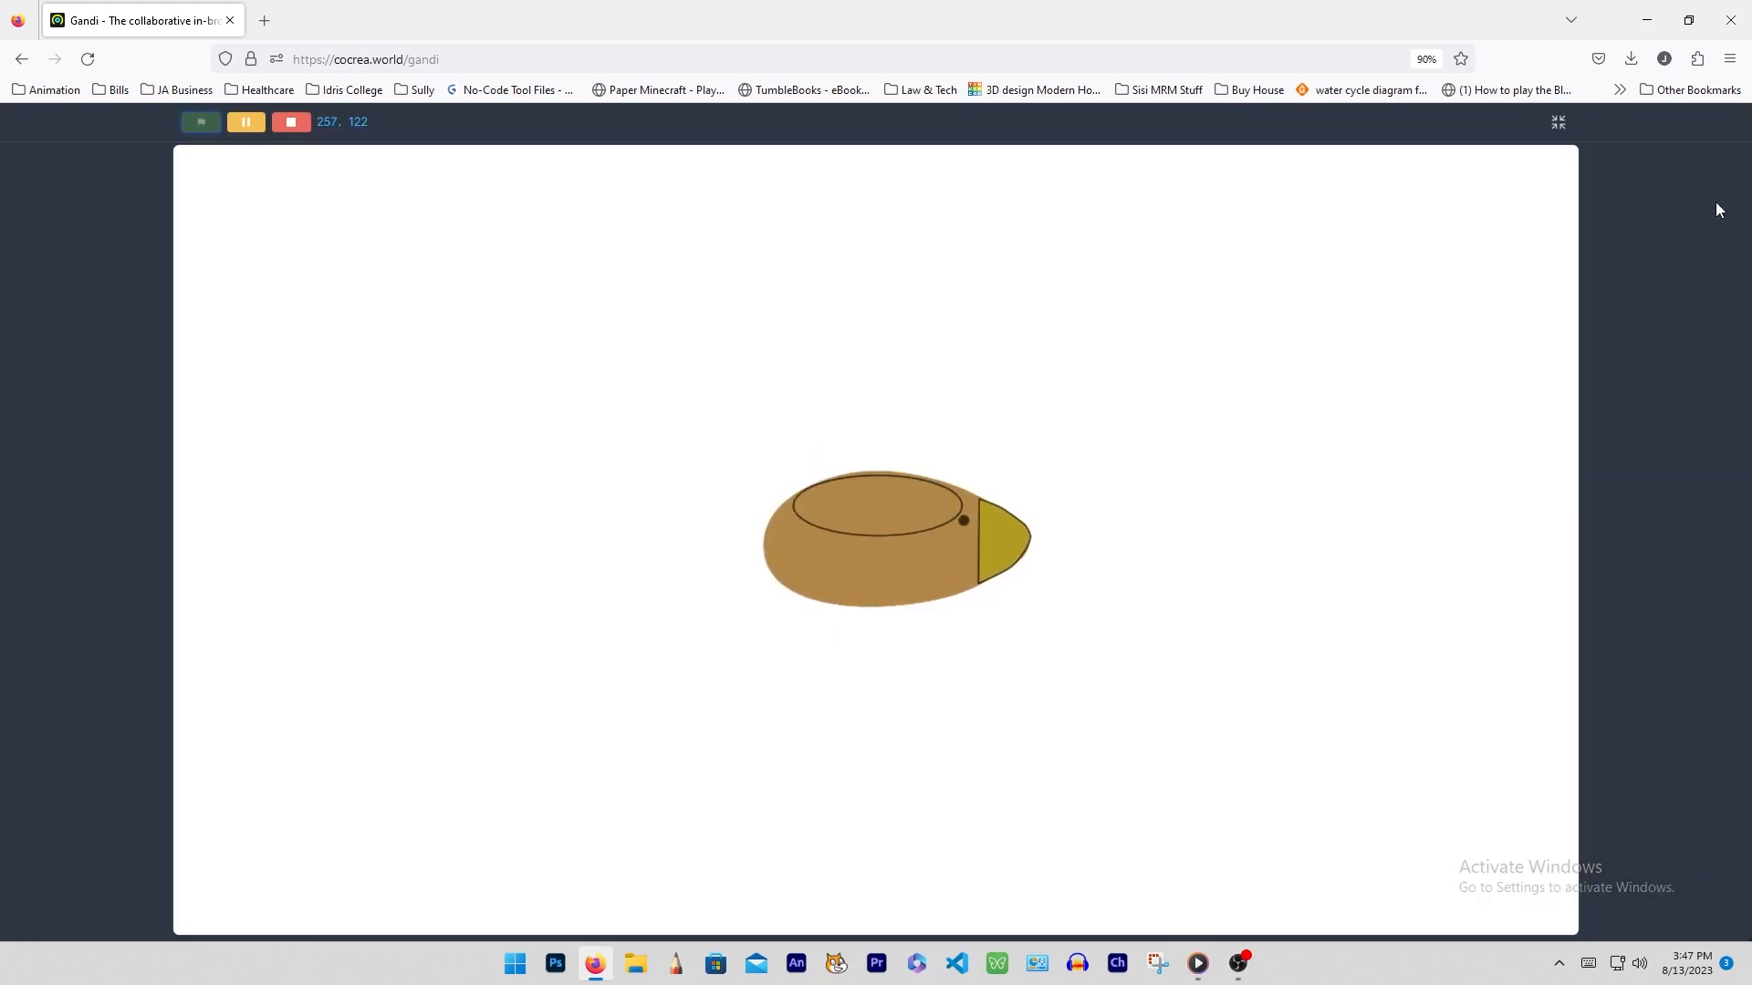